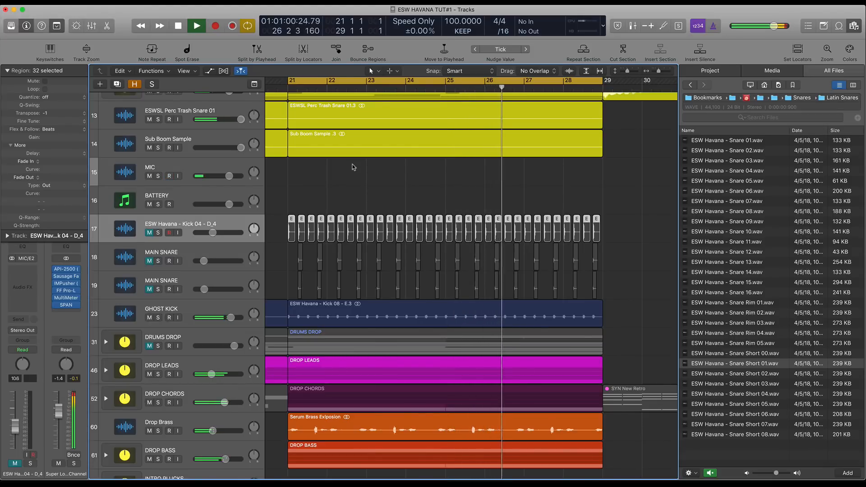
Step: Stop playback and unmute the ESW Havana - Kick 04 track, keeping both MAIN SNARE tracks muted
key("space")
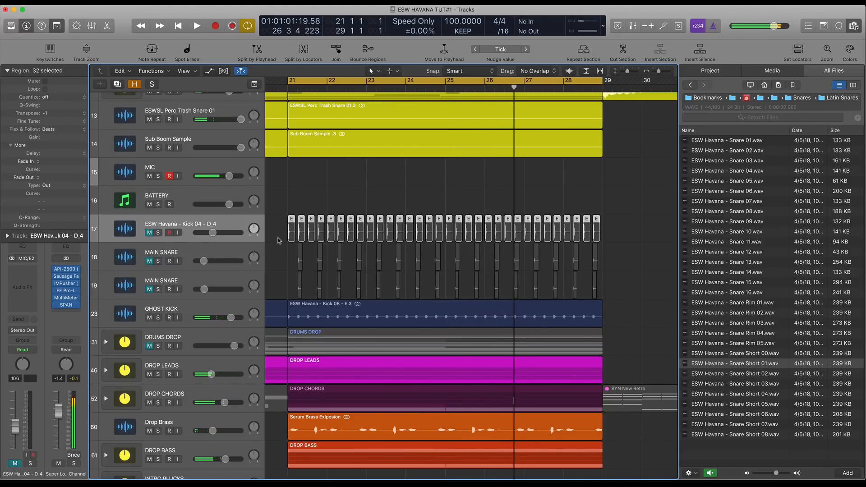
left_click_drag(149, 233, 153, 283)
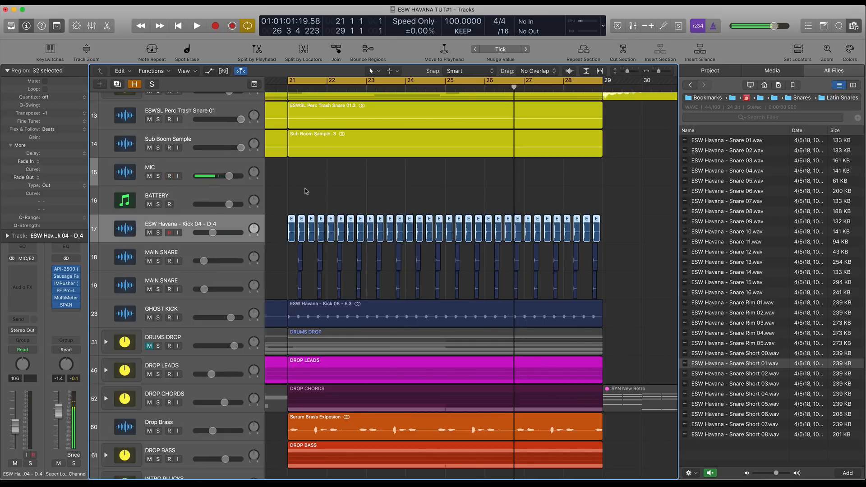
left_click_drag(150, 261, 150, 290)
Step: Browse from the ESW Havana folder through ESW Havana - Bonus, Drums, Drum One Shots and Kicks to Latin & Moombah Kicks
left_click(747, 98)
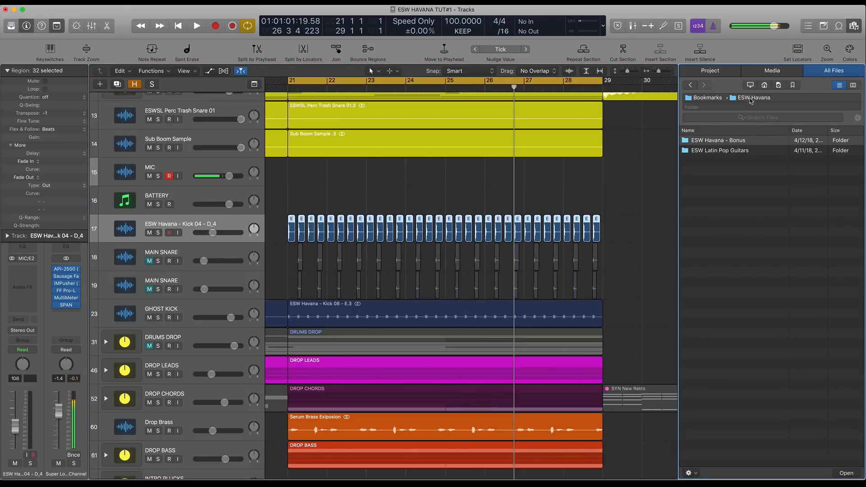
double_click(736, 141)
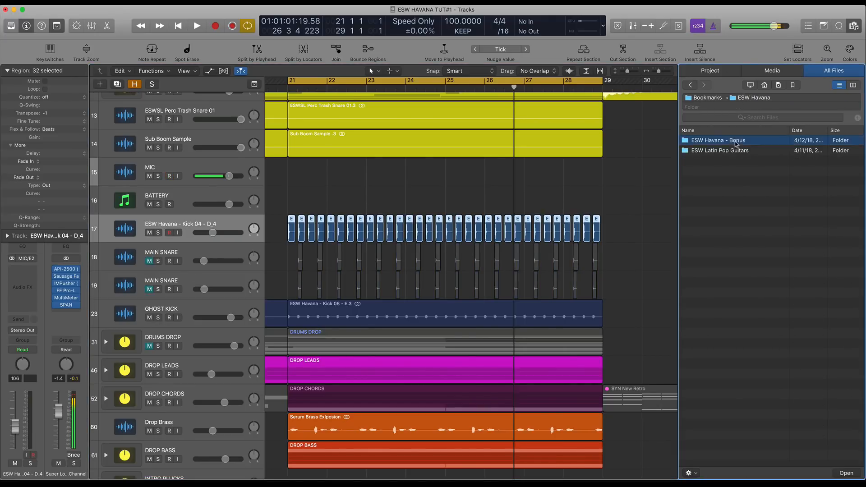
double_click(727, 150)
double_click(717, 151)
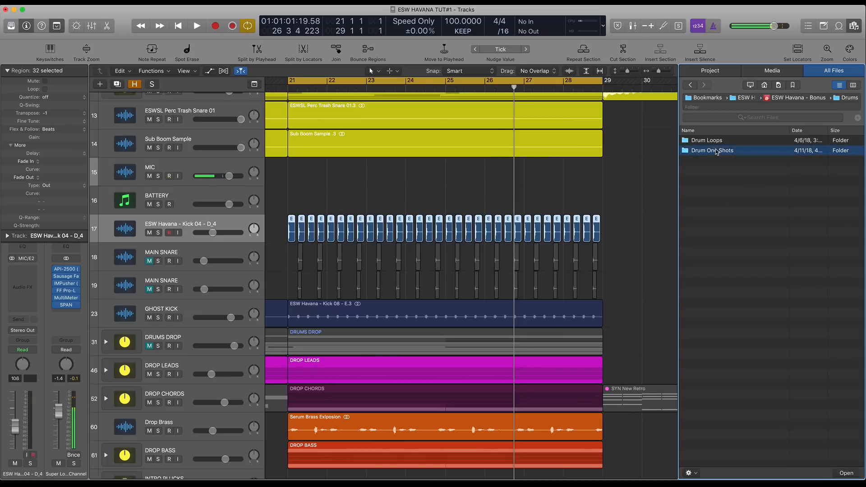
double_click(712, 191)
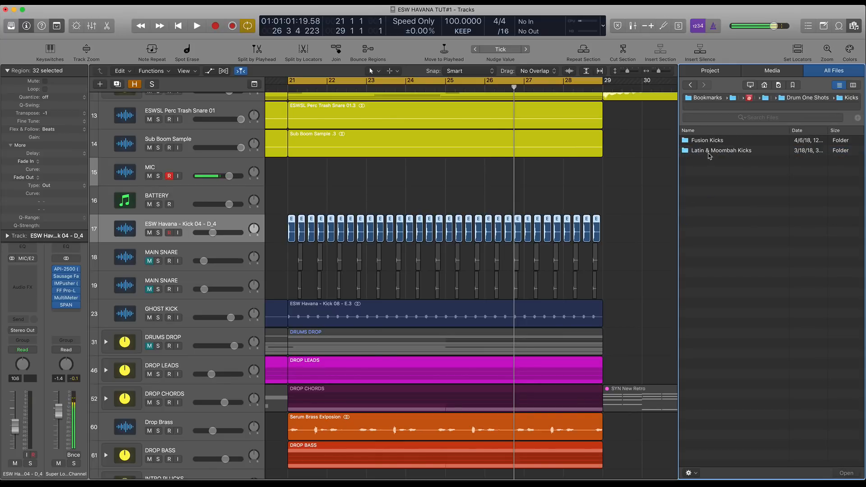
double_click(709, 151)
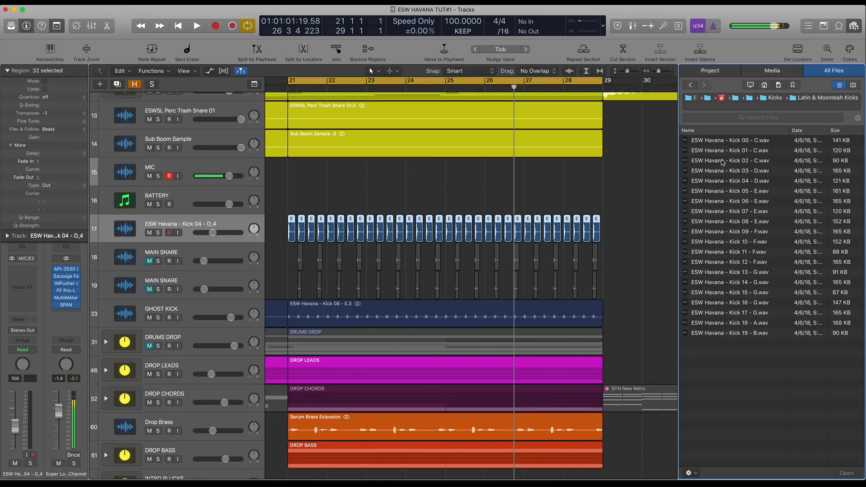
Step: Open the Fusion Kicks folder and audition several ESWHV Fusion Kick samples, ending with Kick 10 - G
left_click(690, 85)
double_click(699, 141)
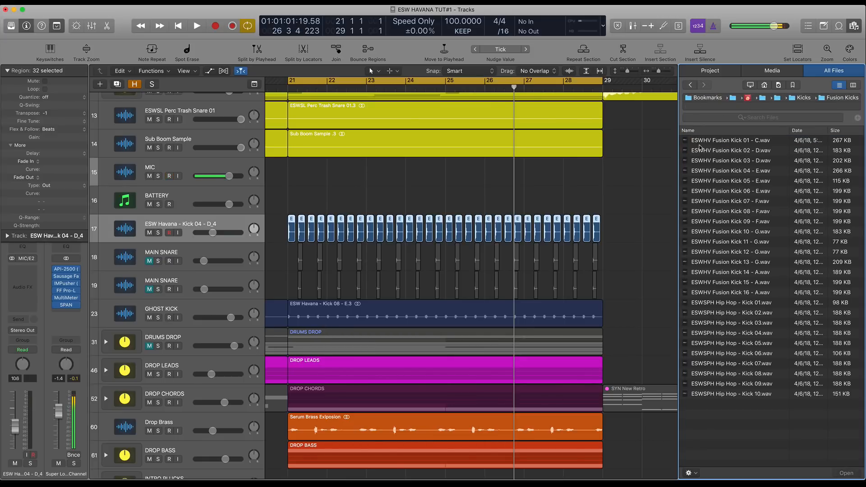
left_click(722, 233)
left_click(720, 202)
left_click(723, 161)
left_click(723, 142)
left_click(737, 213)
left_click(735, 233)
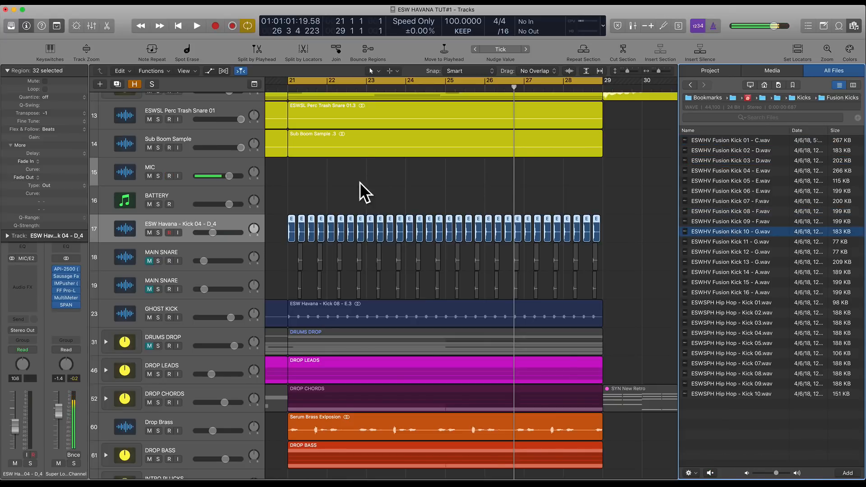
Step: Return to the Latin & Moombah Kicks folder and audition a range of kick samples, ending with ESW Havana - Kick 19 - B
left_click(689, 86)
double_click(718, 151)
left_click(739, 243)
left_click(738, 203)
left_click(738, 171)
left_click(740, 151)
left_click(740, 140)
left_click(745, 263)
left_click(743, 293)
left_click(741, 312)
left_click(740, 323)
left_click(740, 333)
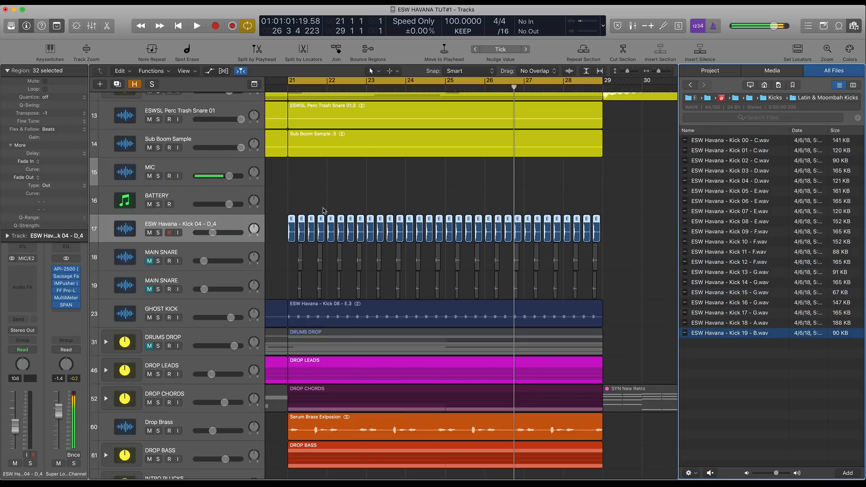
Step: Examine the repeating kick pattern from bar 21 and audition ESW Havana - Kick 04 - D.wav
left_click_drag(290, 203, 605, 220)
key("super+Right")
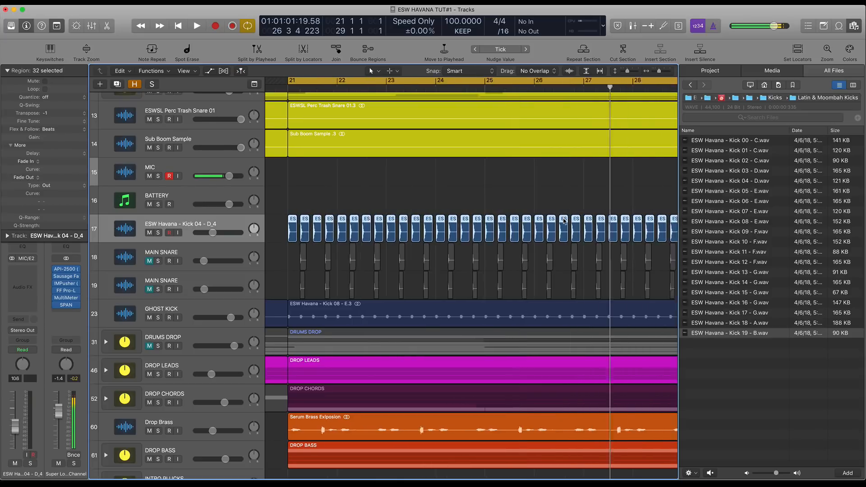
scroll(564, 222, "left", 3)
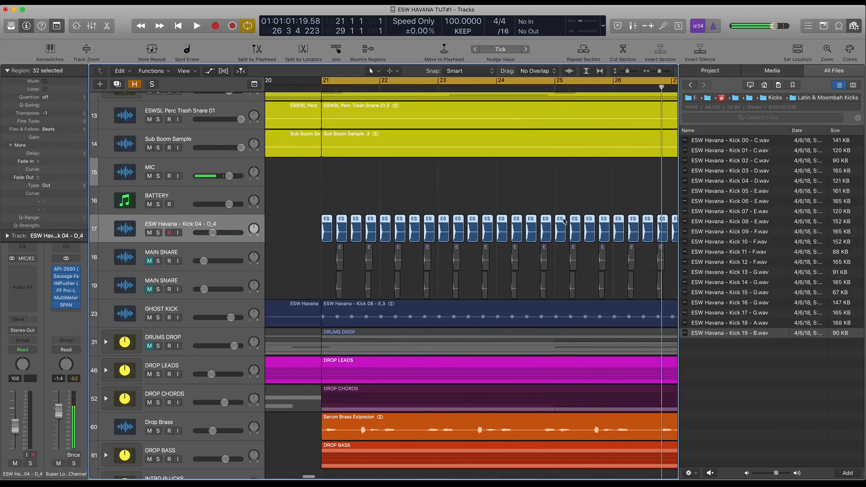
left_click(752, 182)
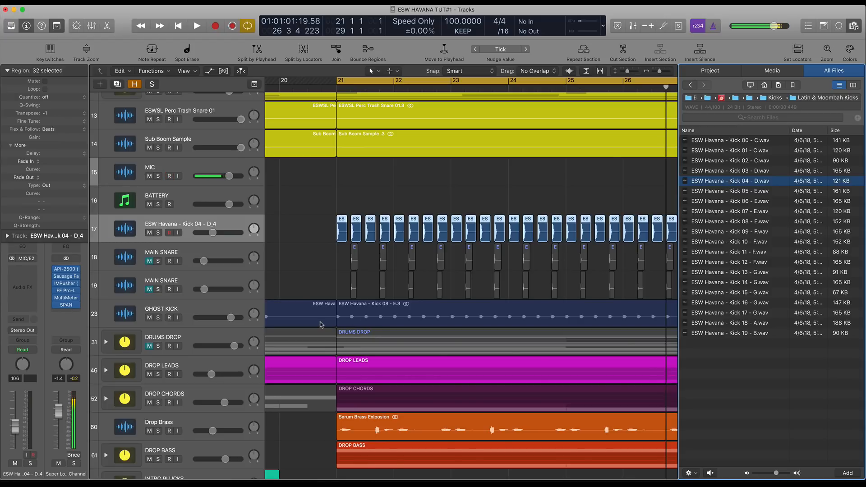
Step: Unmute both MAIN SNARE tracks
scroll(383, 271, "left", 1)
scroll(383, 271, "down", 1)
left_click_drag(150, 261, 150, 289)
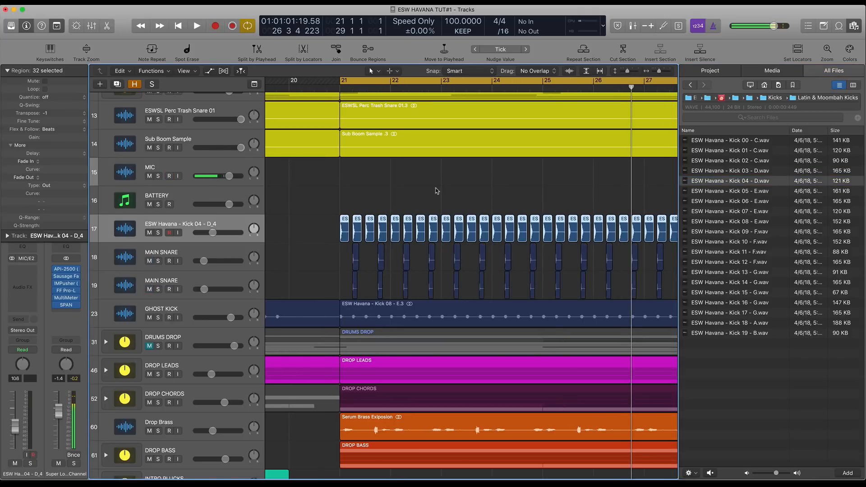
Step: Expand the DROP CHORDS stack, play its chord regions soloed from bar 21, and collapse the stack
scroll(437, 190, "down", 2)
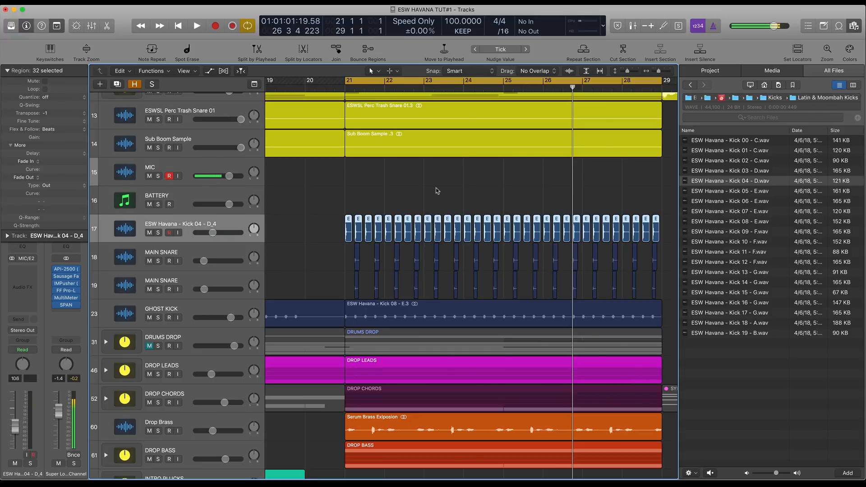
scroll(436, 190, "down", 3)
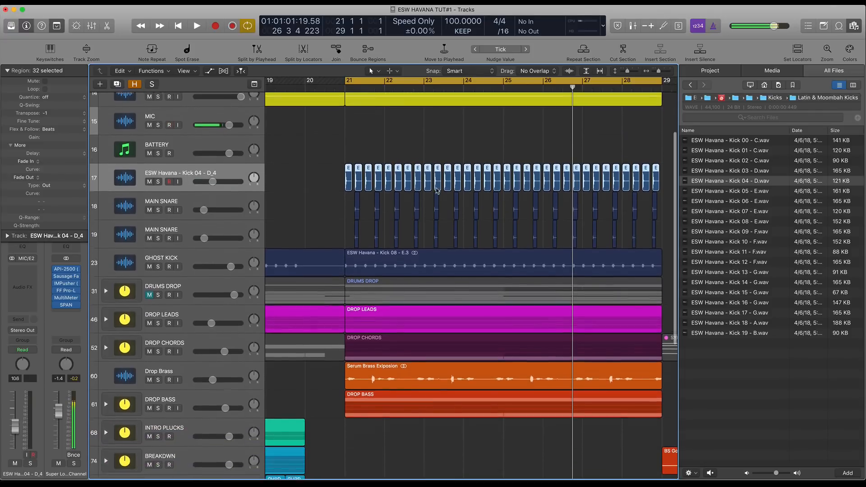
left_click(106, 334)
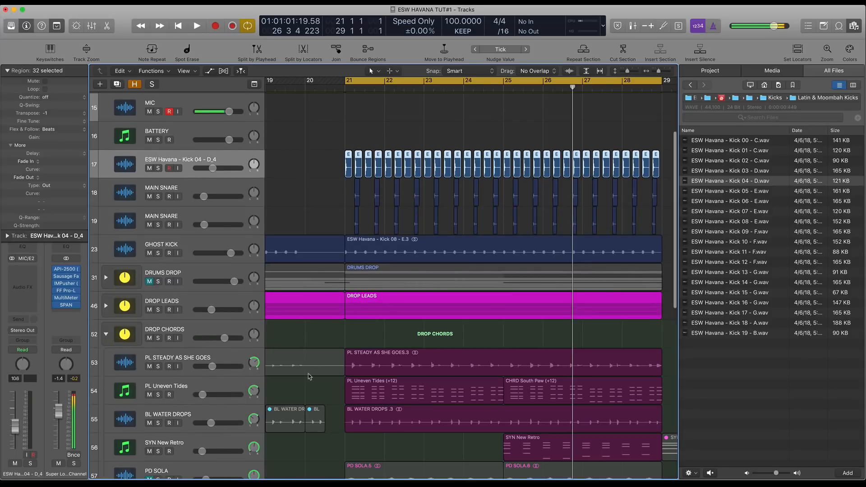
left_click_drag(603, 441, 603, 440)
key("ctrl+s")
key("space")
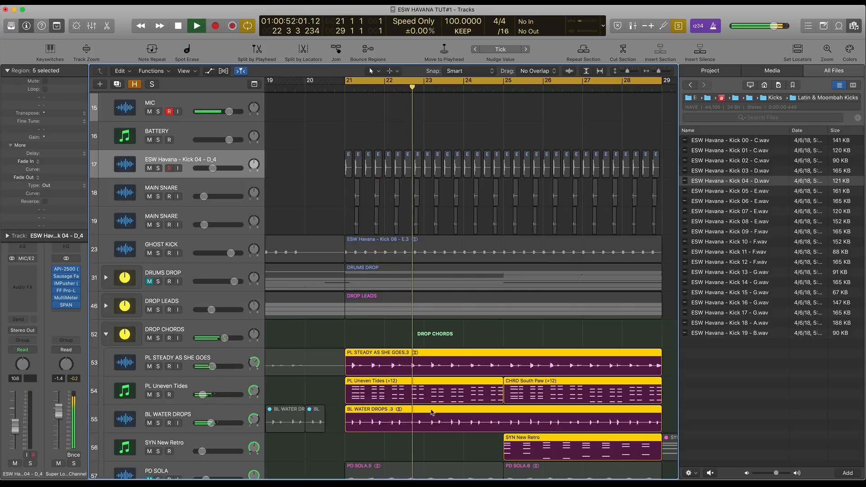
key("space")
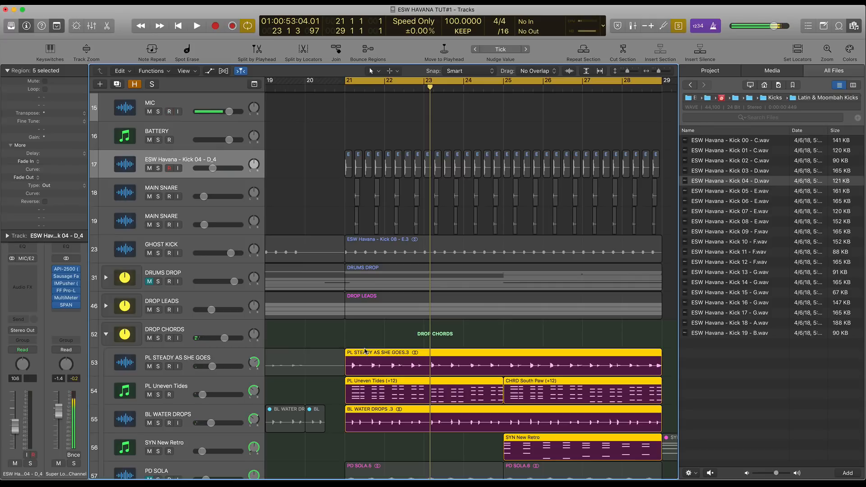
left_click(106, 334)
Step: Expand the DROP BASS stack, play the BS Upright Hybrid region soloed, and collapse the stack with solo off
scroll(294, 370, "down", 1)
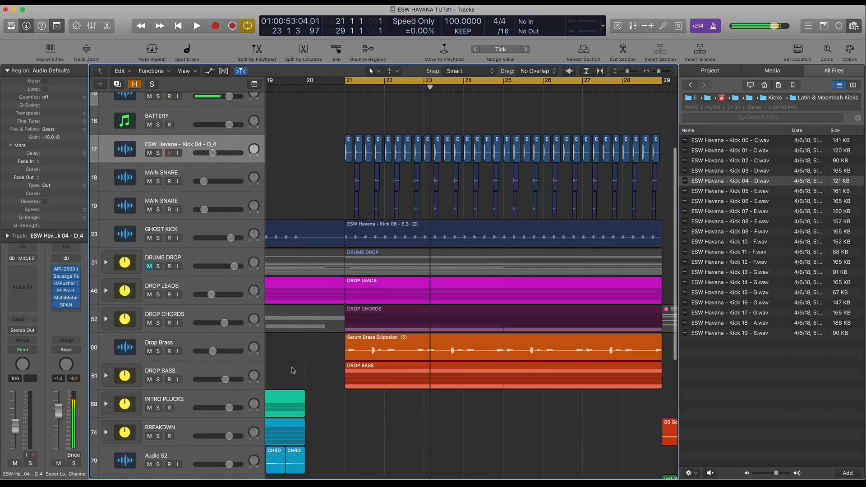
left_click(107, 376)
left_click(213, 427)
key("ctrl+s")
key("space")
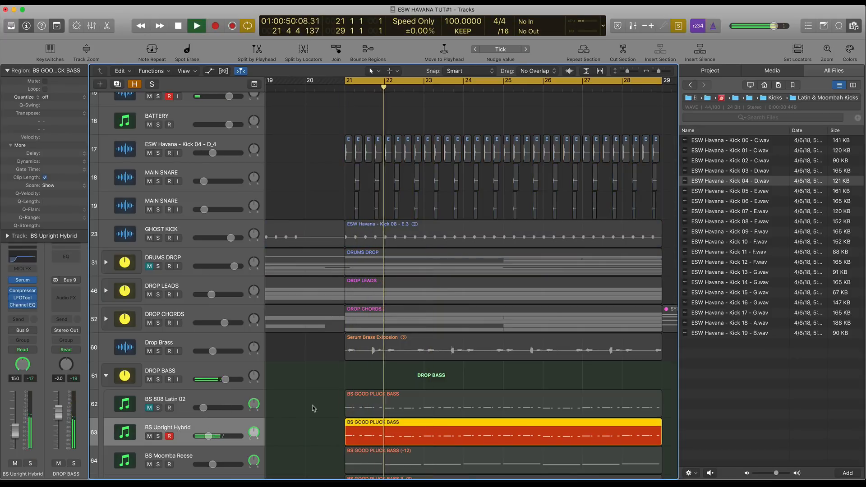
key("space")
key("ctrl+s")
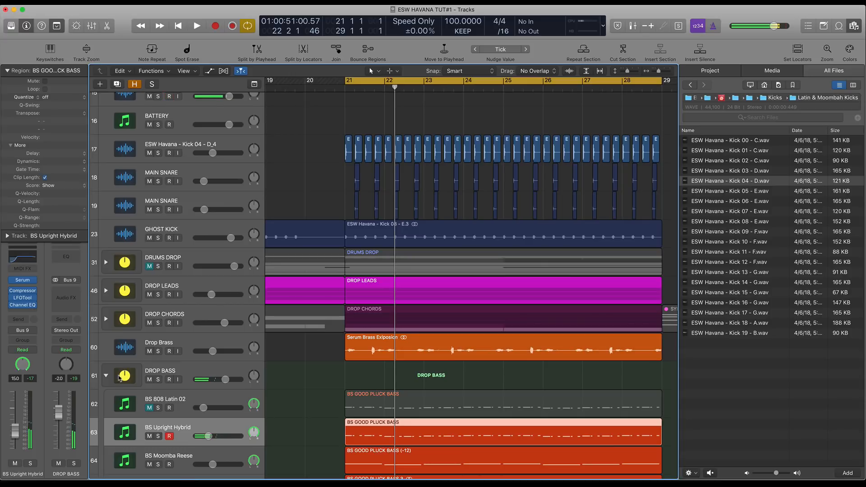
left_click(107, 376)
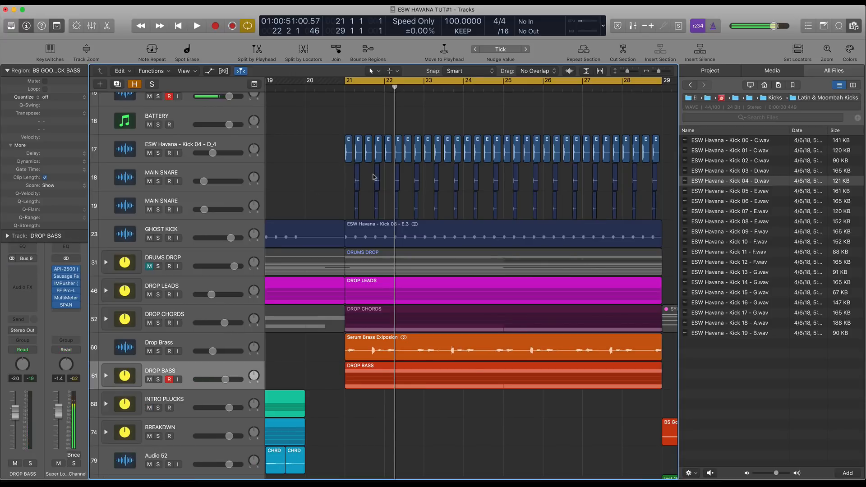
Step: Raise the volume of both MAIN SNARE tracks together to about -6.2 dB and play the drop
scroll(374, 178, "up", 3)
scroll(373, 178, "down", 5)
scroll(374, 178, "left", 3)
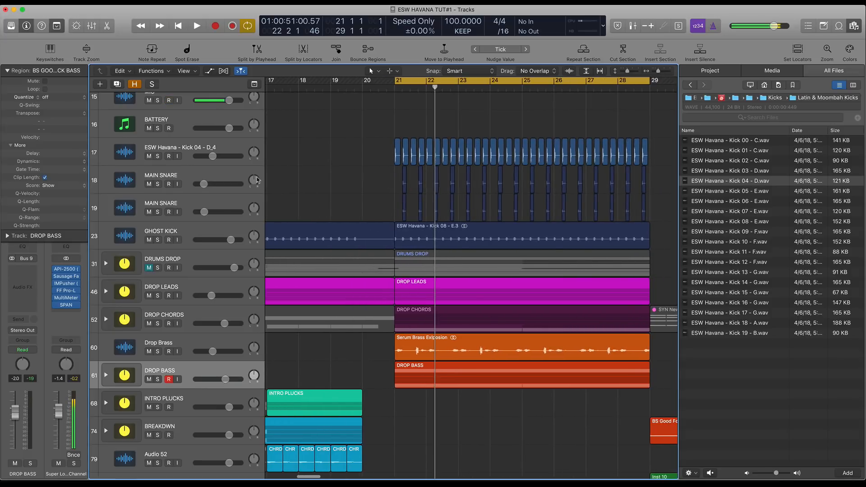
left_click(235, 190)
left_click(231, 201, "shift")
left_click_drag(204, 184, 224, 188)
scroll(366, 181, "up", 1)
scroll(366, 183, "up", 3)
key("space")
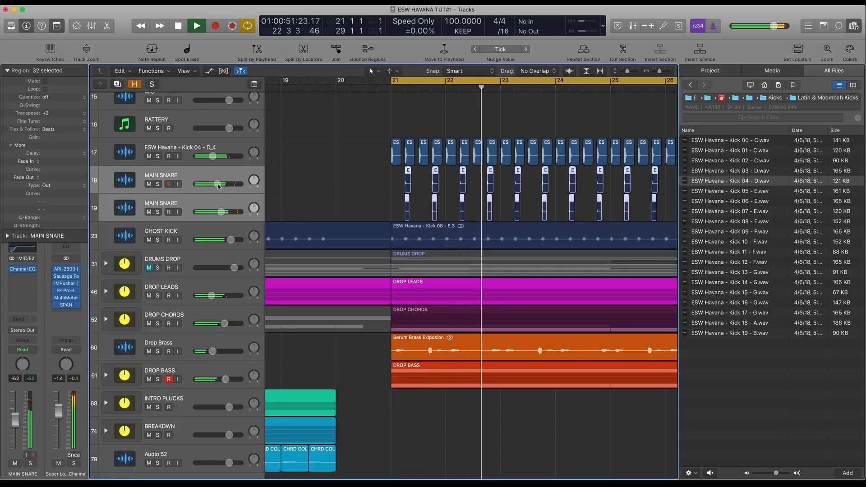
key("space")
Step: Lower both MAIN SNARE tracks together to about -23.5 dB while playing the drop for comparison
left_click_drag(219, 187, 200, 185)
key("space")
left_click_drag(194, 188, 204, 185)
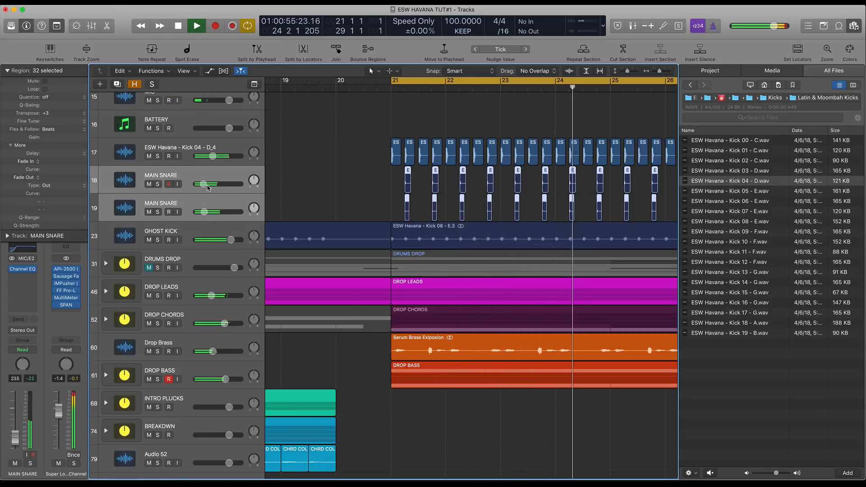
key("space")
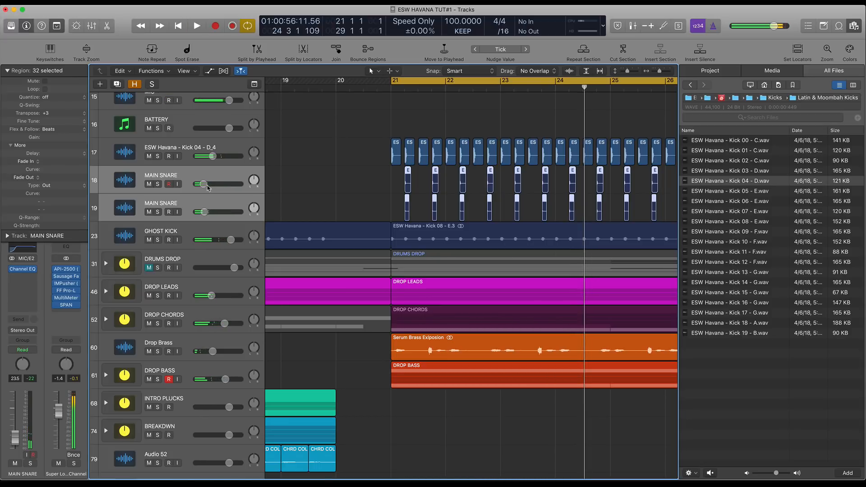
Step: Open the Fusion Snares folder under Drum One Shots and audition ESWHV Snare 01 - C, 04 - C and 05 - C
scroll(498, 184, "up", 3)
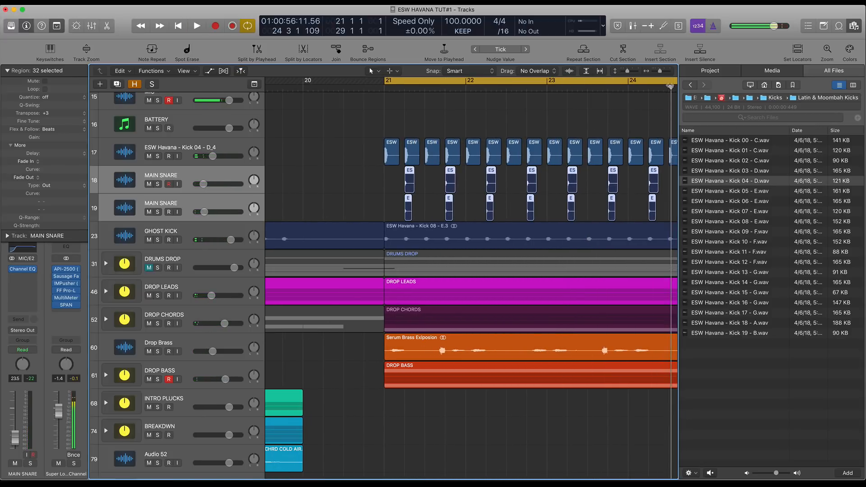
left_click(693, 85)
left_click(691, 86)
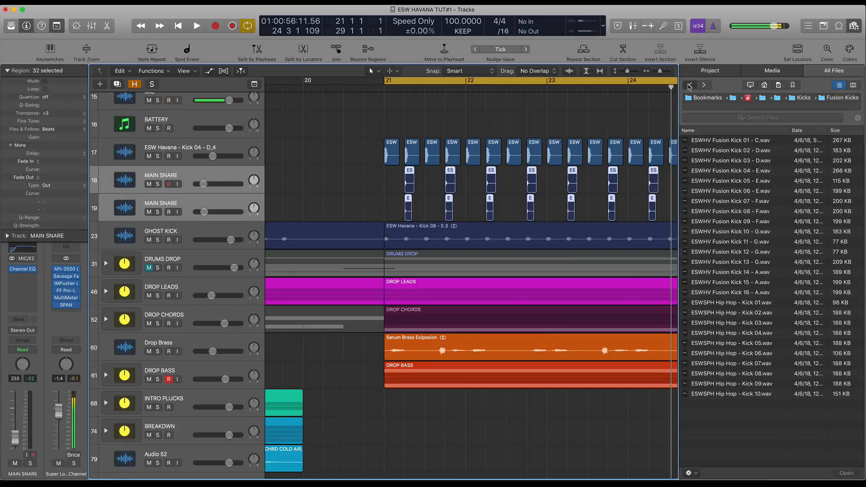
left_click(690, 86)
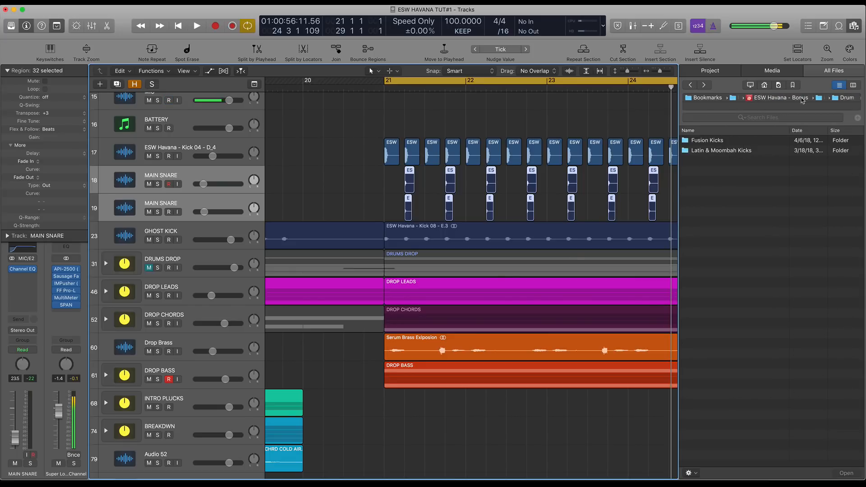
left_click(813, 100)
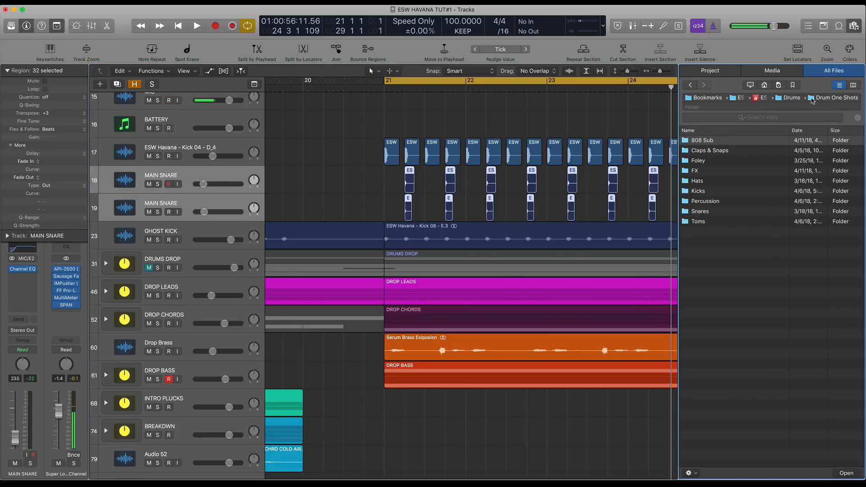
double_click(700, 211)
double_click(710, 141)
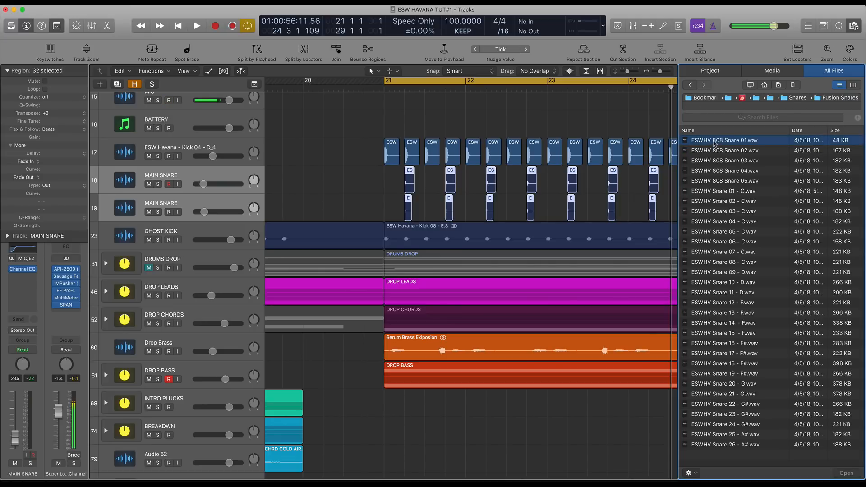
left_click(722, 191)
left_click(732, 221)
left_click(735, 232)
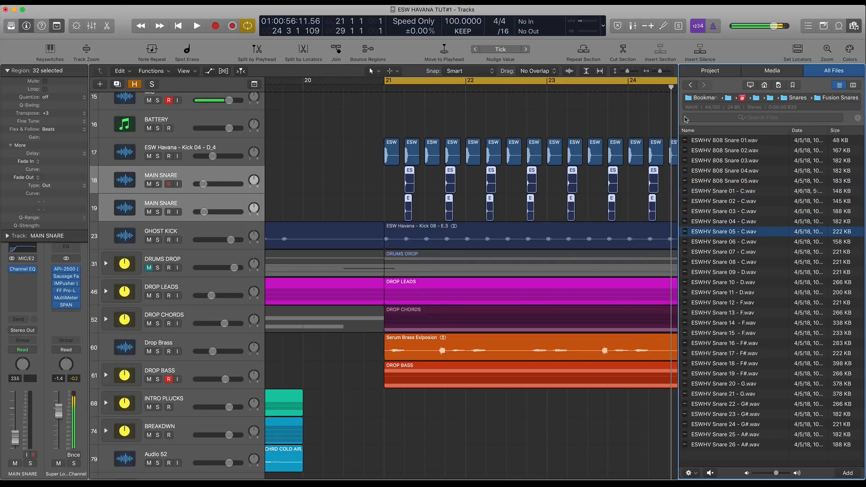
Step: Open the Latin Snares folder and select the first pair of layered MAIN SNARE regions at 21 2
left_click(690, 85)
double_click(700, 150)
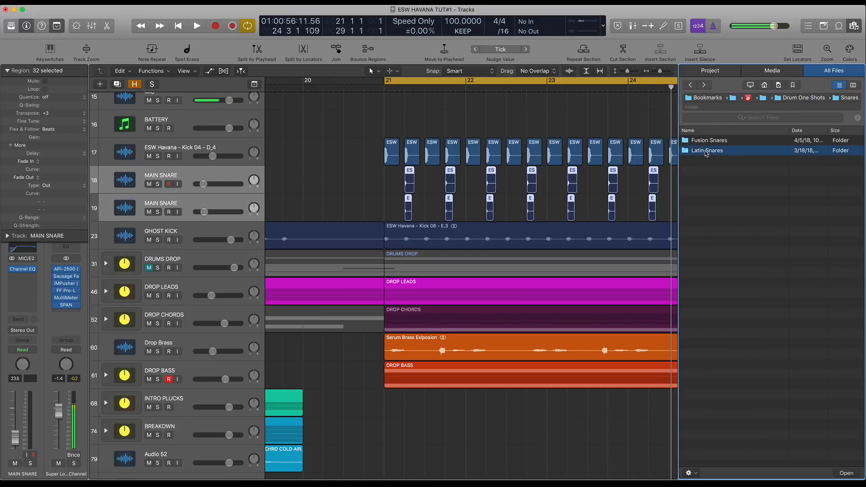
scroll(405, 184, "up", 3)
left_click(405, 184)
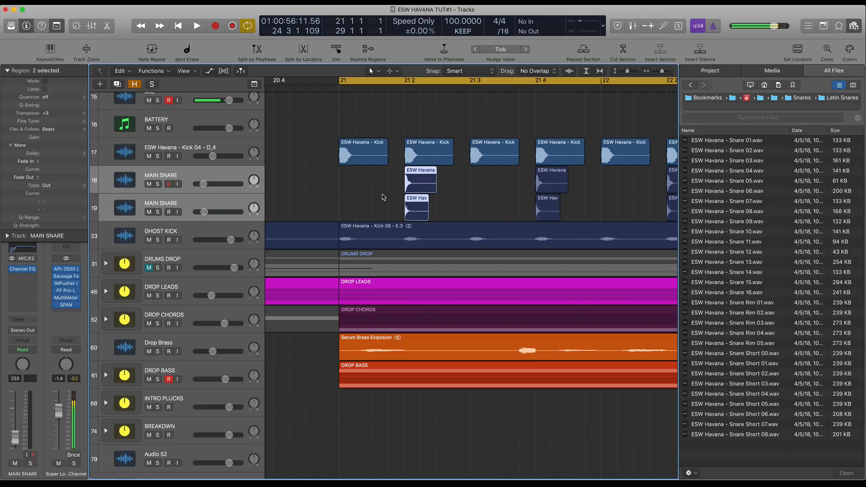
left_click(425, 208)
left_click(426, 209)
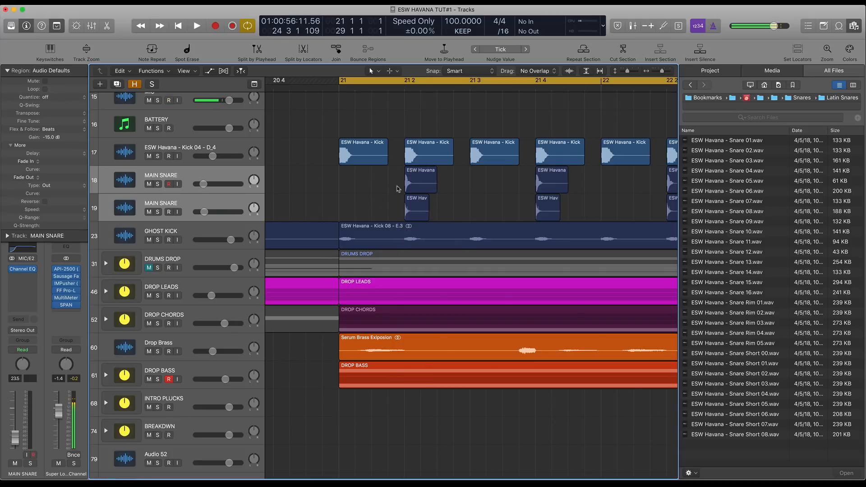
left_click(410, 187, "shift")
left_click_drag(324, 147, 618, 208)
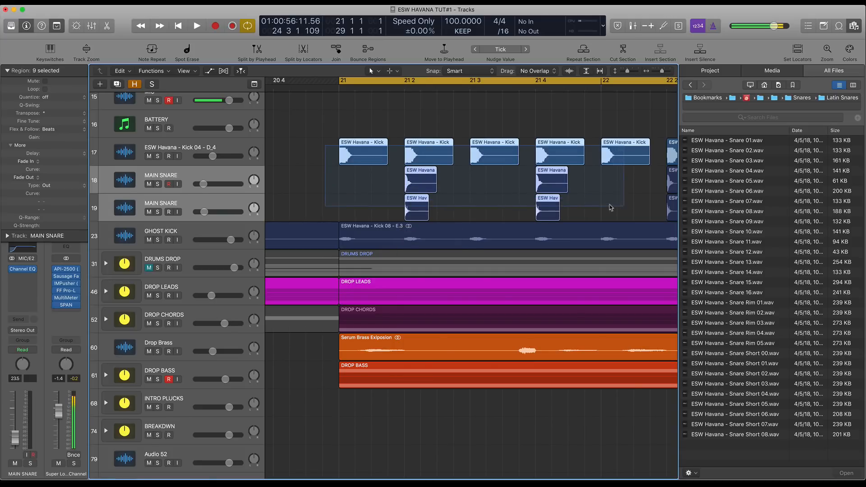
left_click(367, 206)
Step: Solo and play the snare regions on track 19, switching the solo to the first MAIN SNARE region on track 18
scroll(374, 207, "down", 2)
scroll(528, 202, "down", 2)
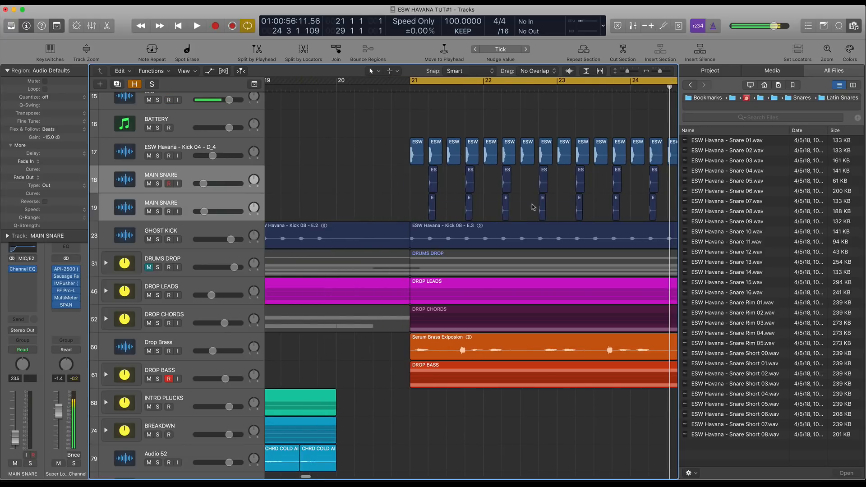
left_click_drag(420, 211, 700, 205)
key("ctrl+s")
key("space")
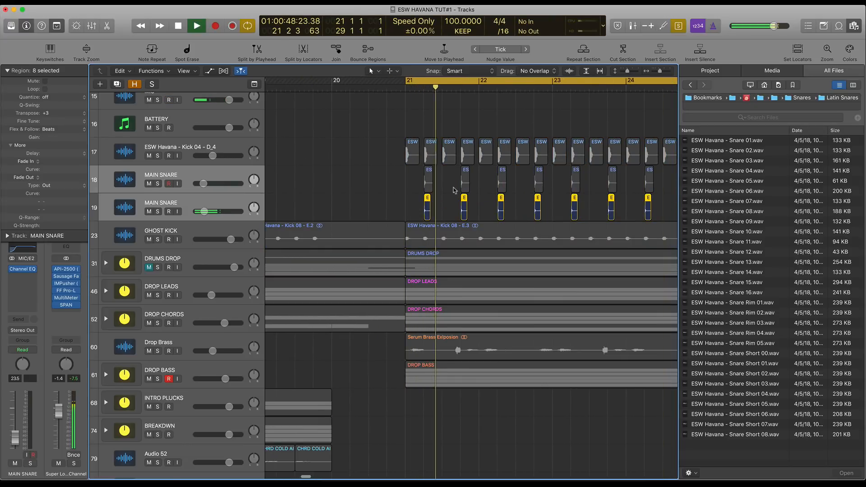
left_click(426, 182)
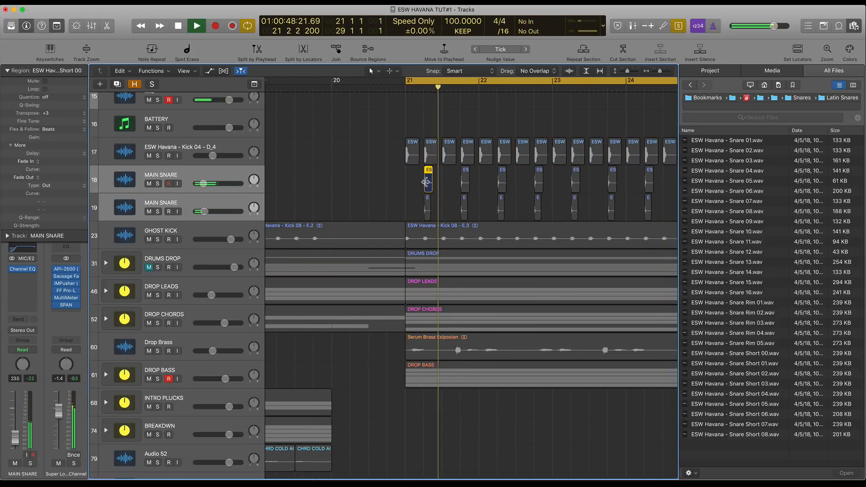
key("space")
Step: Turn off solo and set both MAIN SNARE tracks to -22.5 dB while the full drop plays
key("ctrl+s")
key("super+Right")
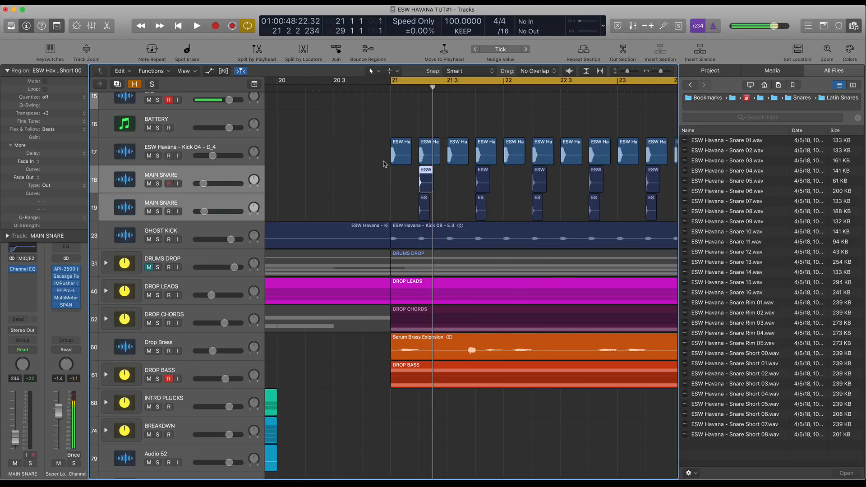
key("space")
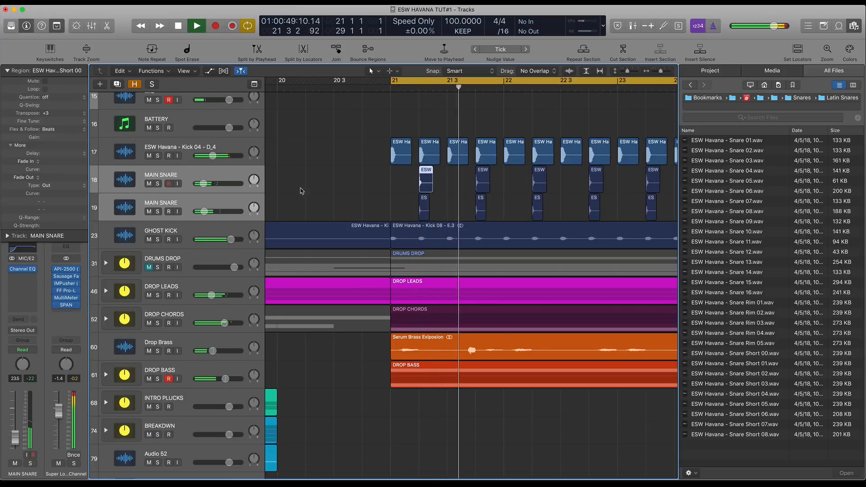
mouse_move(209, 187)
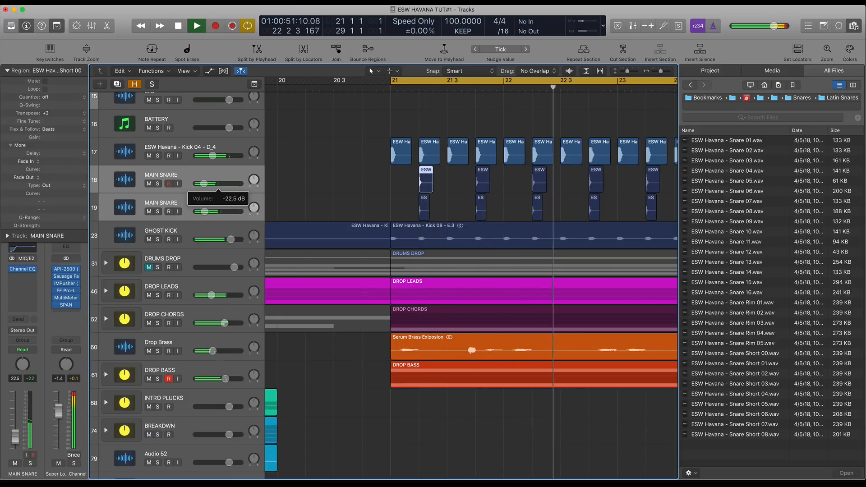
key("space")
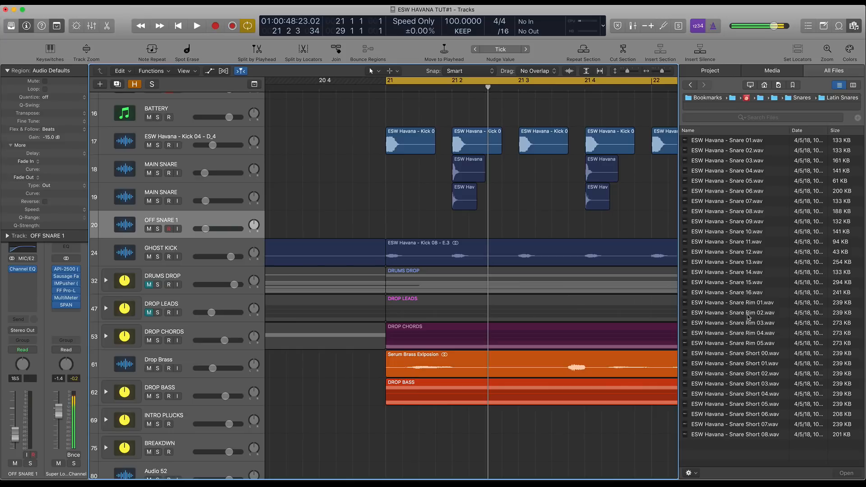
Step: Audition ESW Havana Snare Rim 01 and 04, and Snare Short 01, 03, 05 and 07 in the Latin Snares folder
left_click(748, 304)
left_click(755, 333)
left_click(760, 363)
left_click(764, 384)
left_click(764, 405)
left_click(765, 425)
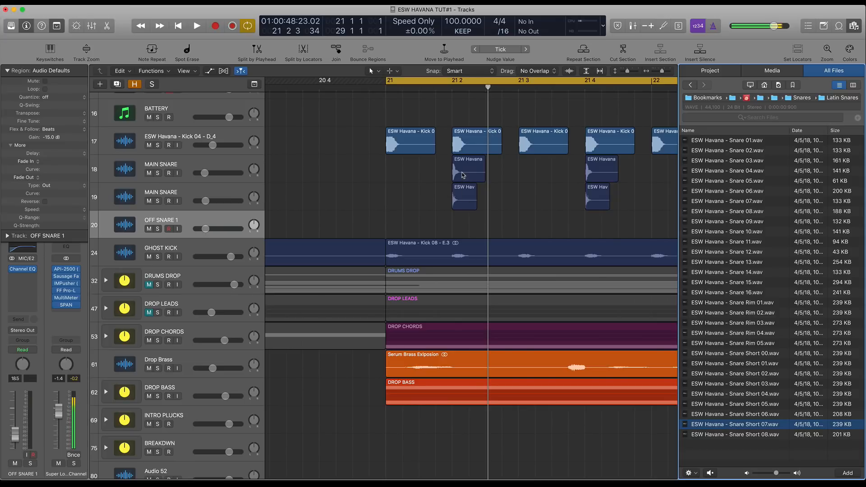
Step: Play the first MAIN SNARE region on track 18 from 21 2 and copy it onto the OFF SNARE 1 track
left_click(463, 176)
left_click(455, 83)
left_click(454, 87)
key("space")
key("space")
left_click_drag(468, 176, 468, 222)
scroll(437, 223, "up", 1)
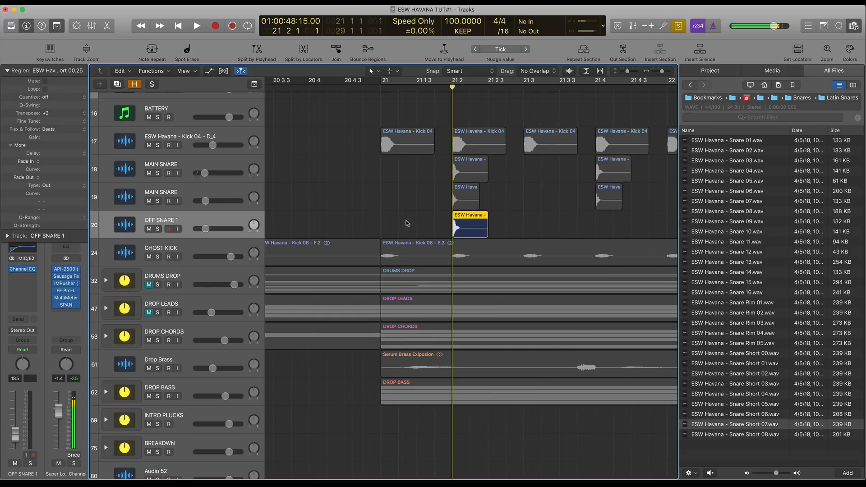
Step: Set the OFF SNARE 1 track's volume to -10.4 dB, with the cycle range on and solo off
left_click_drag(207, 229, 213, 230)
left_click(399, 83)
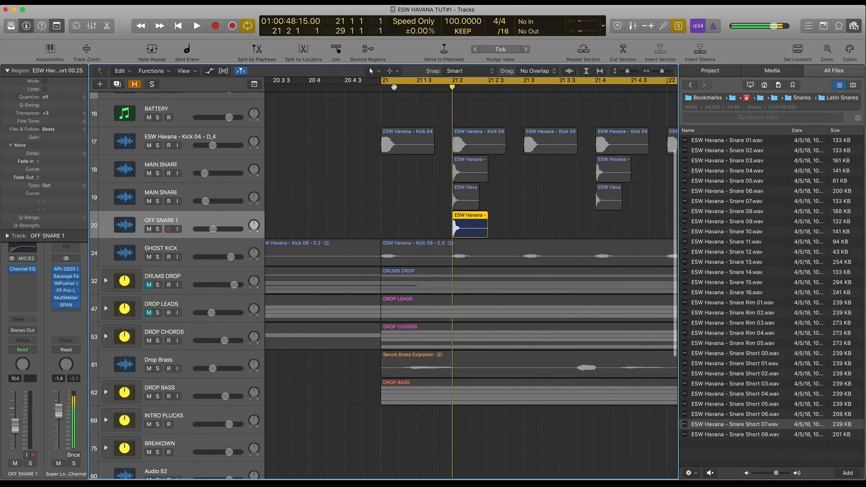
key("super+Left")
key("ctrl+s")
Step: Hide the toolbar above the tracks area and clear the region selection
key("super+Right")
key("super+Right")
key("super+Right")
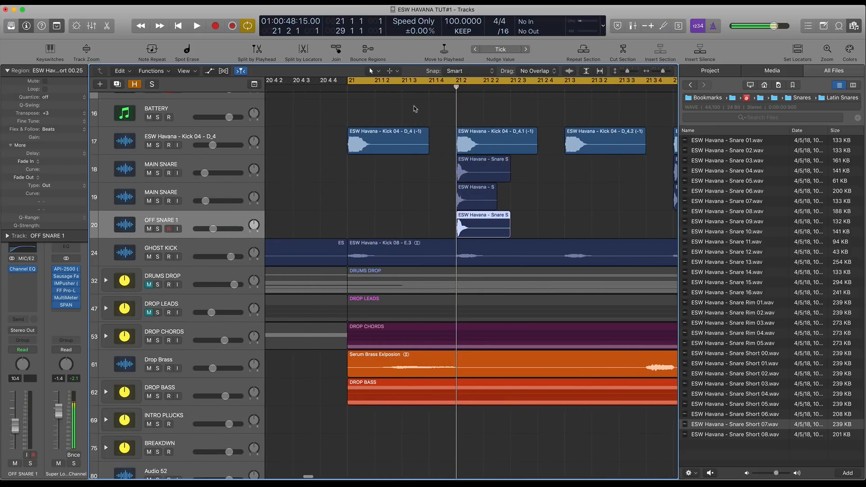
key("ctrl+alt+super+t")
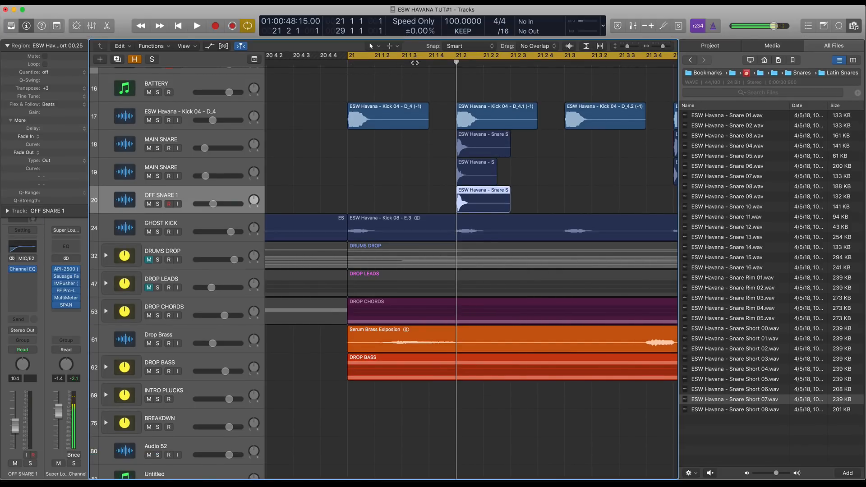
left_click(431, 197)
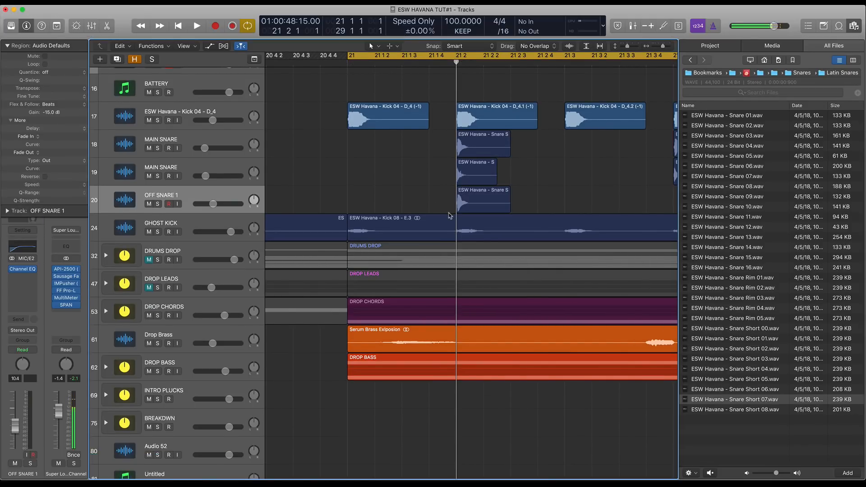
Step: Move the OFF SNARE 1 region one sixteenth earlier, aligning it with the playhead at 21 1 4
scroll(448, 216, "right", 3)
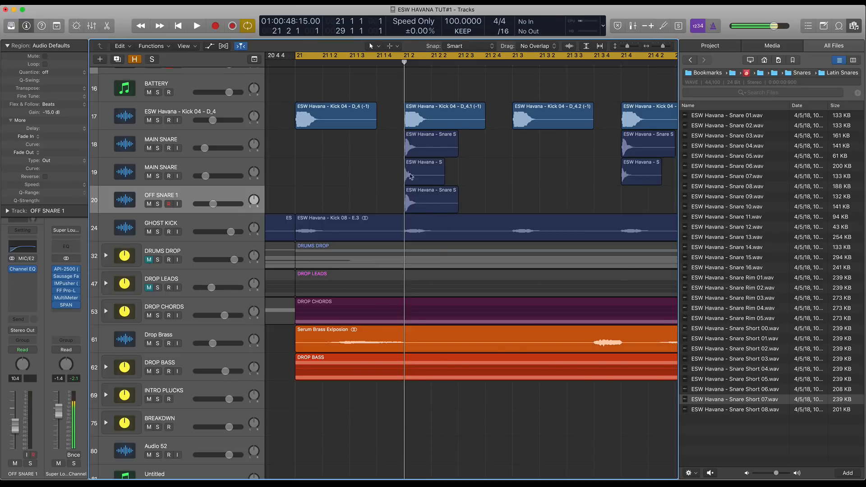
left_click(377, 63)
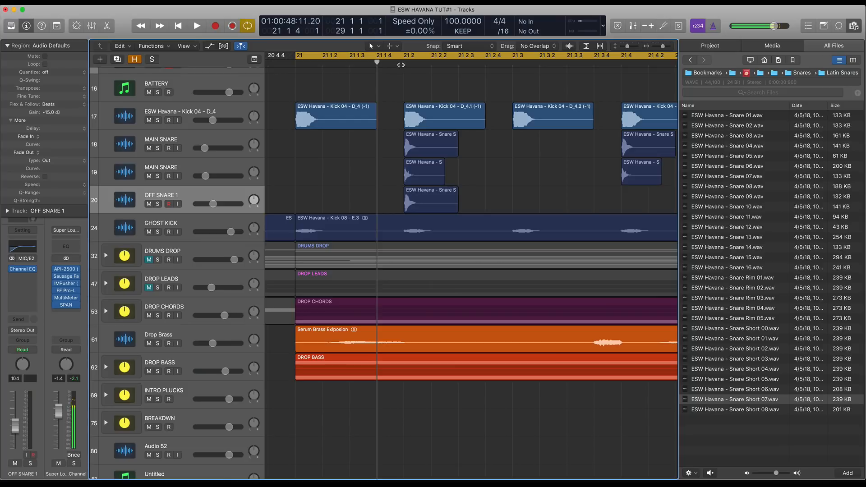
mouse_move(385, 66)
left_mouse_down()
mouse_move(403, 66)
mouse_move(380, 65)
left_mouse_up()
left_click_drag(429, 197, 400, 198)
Step: Solo and play the first two kicks with the layered main snares at 21 2 and the off snare at 21 1 4
left_click_drag(407, 86, 428, 171)
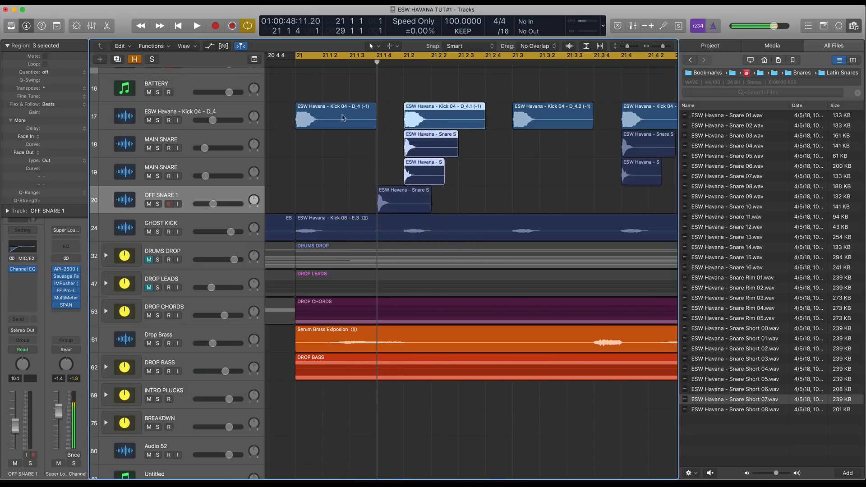
scroll(352, 104, "right", 1)
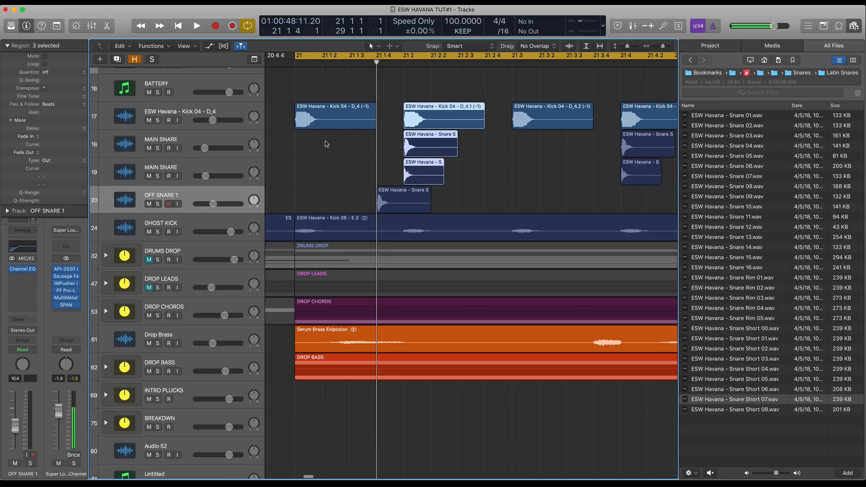
left_click_drag(309, 93, 494, 205)
key("ctrl+s")
key("space")
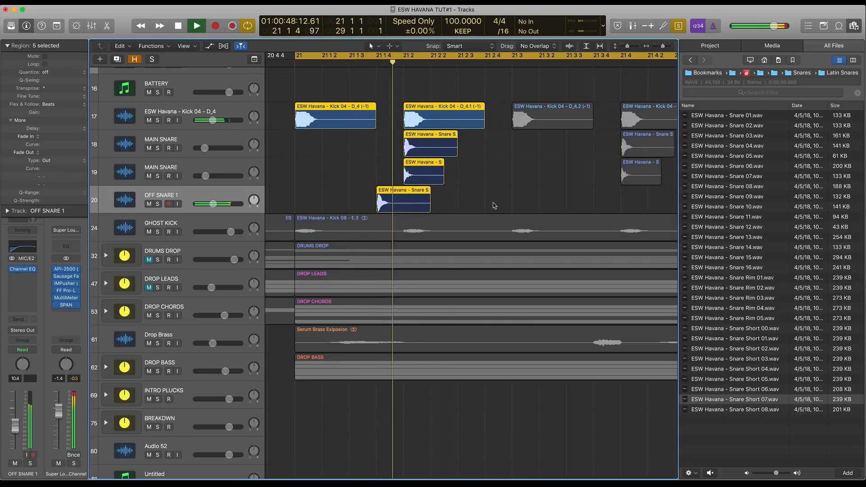
key("space")
Step: Copy the OFF SNARE 1 region to 21 2 3 and turn off solo
left_click(481, 185)
left_click_drag(414, 201, 493, 198)
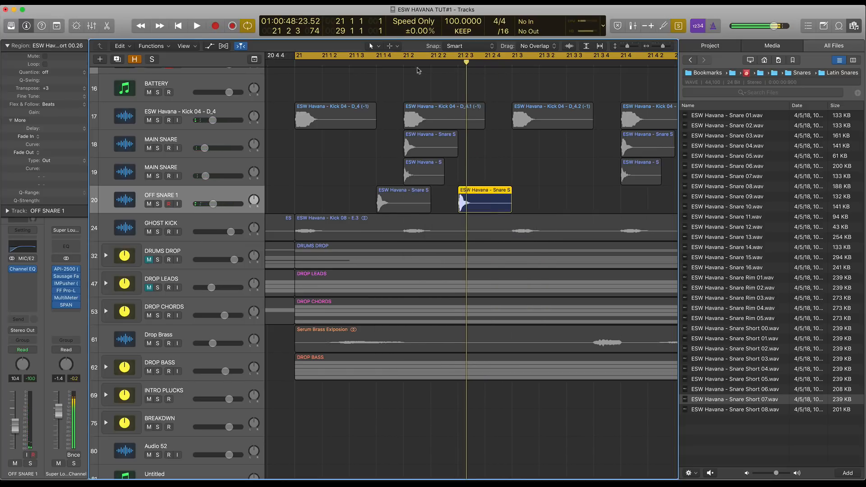
left_click(404, 64)
key("ctrl+s")
Step: Solo the first bar's kick, main snare, off snare and ghost kick regions together and play them
left_click_drag(325, 86, 674, 217)
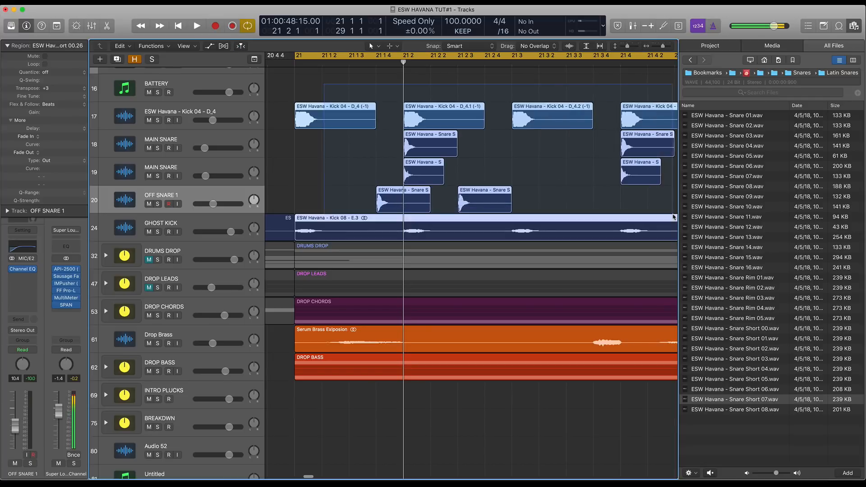
key("ctrl+s")
key("space")
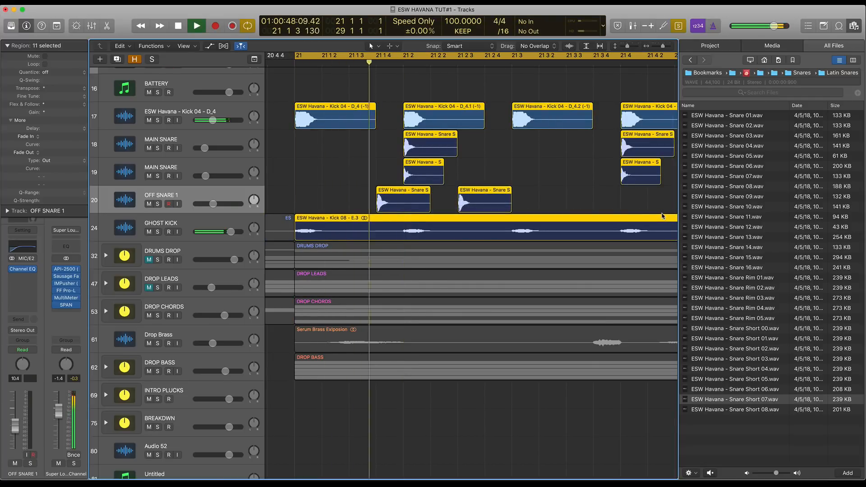
key("space")
key("ctrl+s")
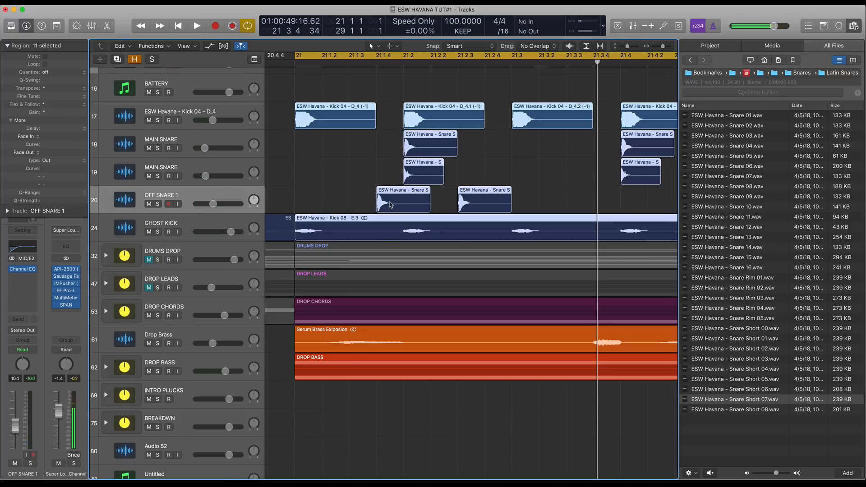
Step: Select the OFF SNARE 1 track and play the drop to hear the off snares against the other parts
key("super+Down")
key("super+Down")
left_click(195, 196)
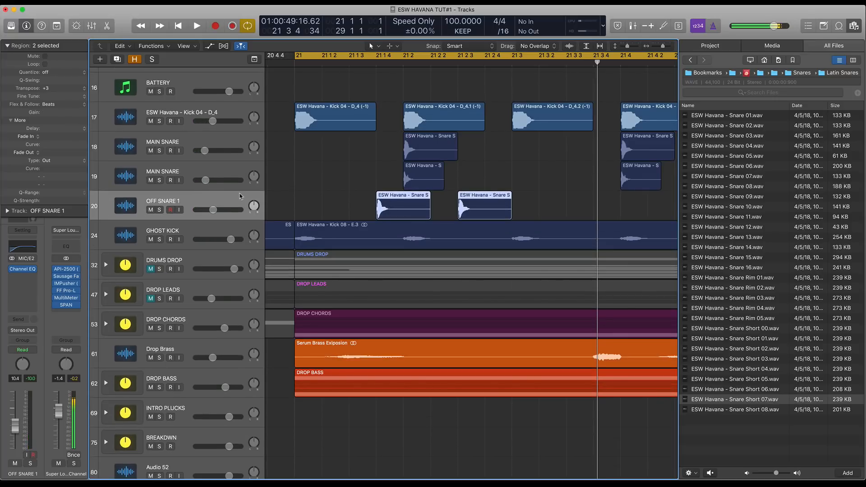
scroll(225, 206, "up", 1)
key("space")
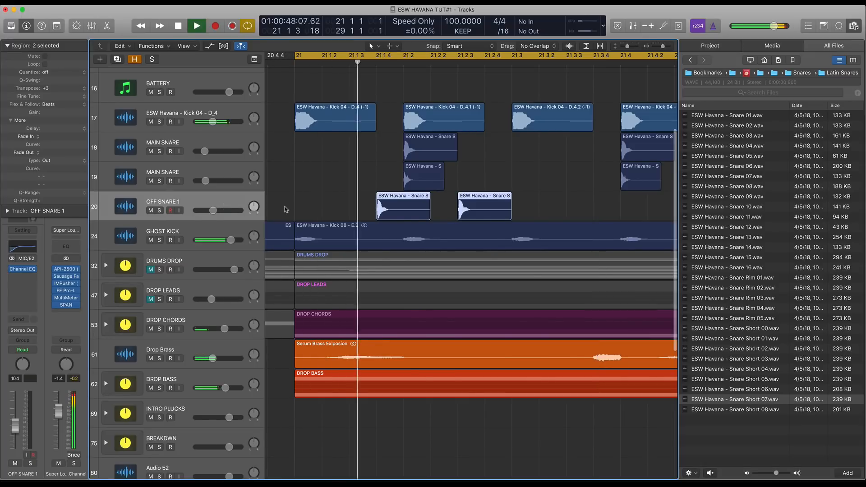
scroll(318, 215, "left", 5)
key("space")
Step: Select both MAIN SNARE tracks and lower their volume together
left_click(204, 139)
left_click(204, 168, "shift")
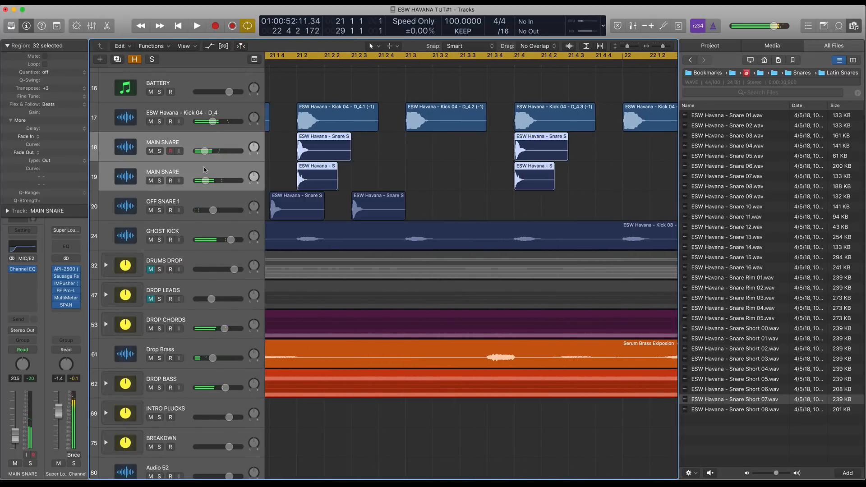
left_click_drag(205, 181, 205, 181)
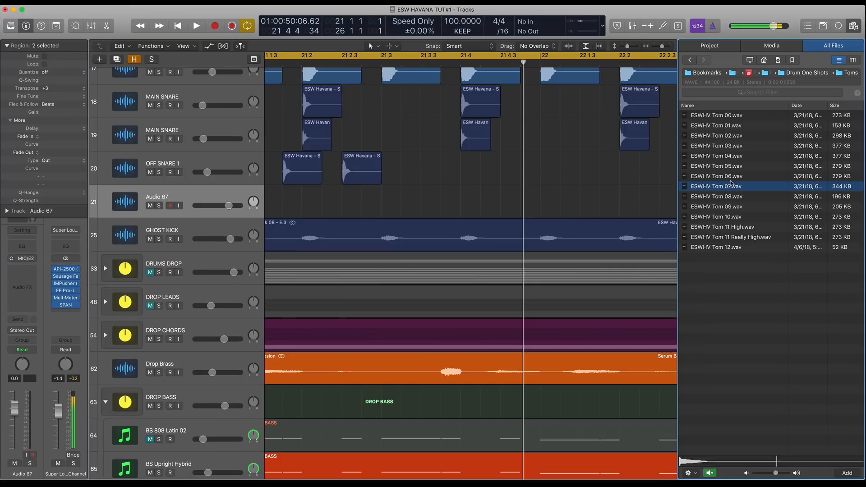
Step: Audition ESWHV Tom 05, 07 and 09 in the Toms folder
left_click(731, 166)
left_click(734, 187)
left_click(738, 211)
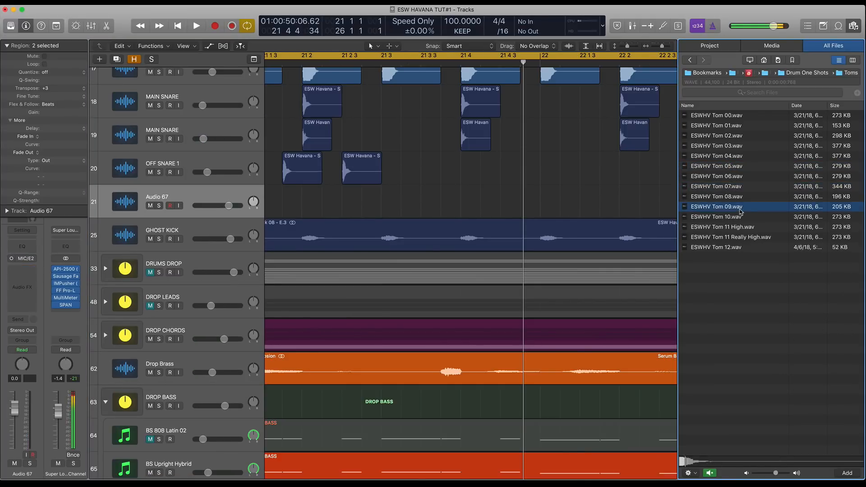
Step: Place ESWHV Tom 09.wav on the Audio 67 track at 21 1 4 with a fade-out of 47
left_click_drag(695, 210, 402, 210)
key("t")
key("a")
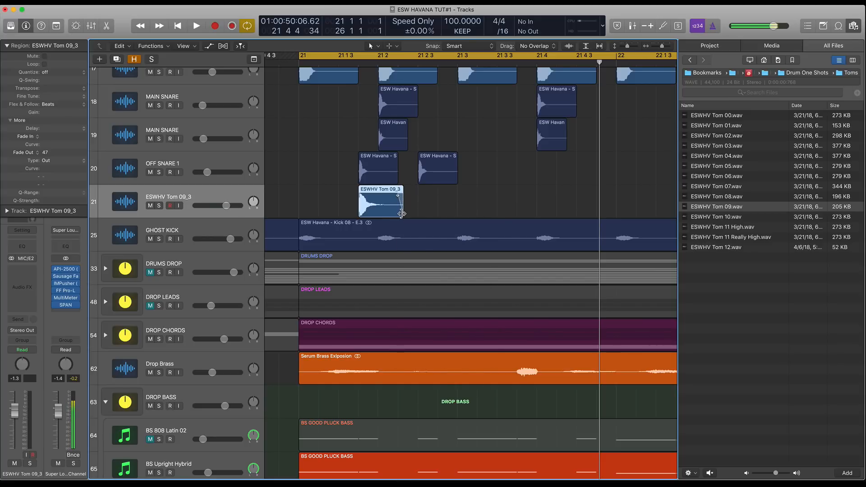
Step: Shorten the tom region, copy it to 21 2 3, 21 3 4 and 21 4 3, and play the drop
left_click_drag(400, 213, 447, 194)
left_click(365, 192, "shift")
left_click_drag(365, 192, 522, 194)
key("space")
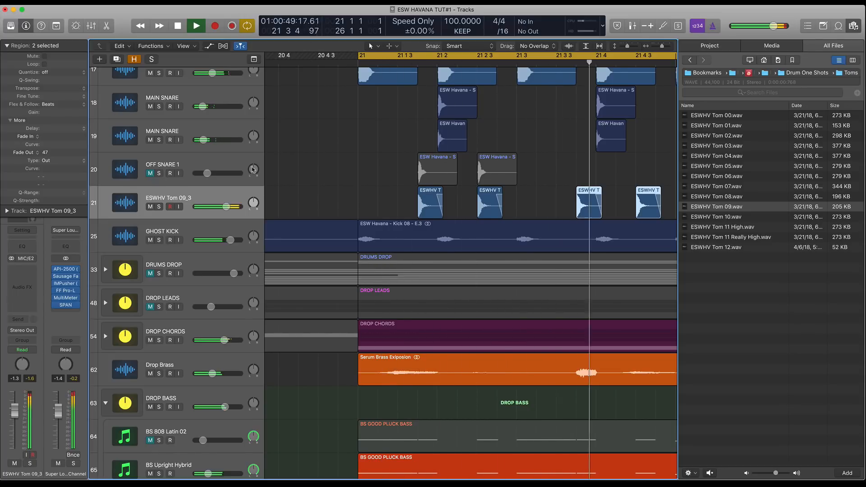
key("space")
Step: Solo the four tom regions, turn off the cycle range and play the toms from 21 1 4
left_click(431, 204)
left_click_drag(393, 204, 650, 198)
key("ctrl+s")
left_click(418, 56)
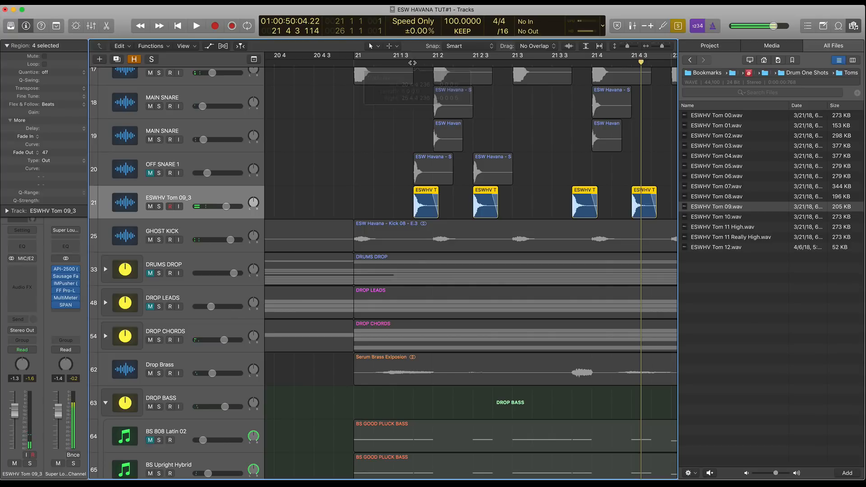
left_click(412, 62)
key("space")
key("space")
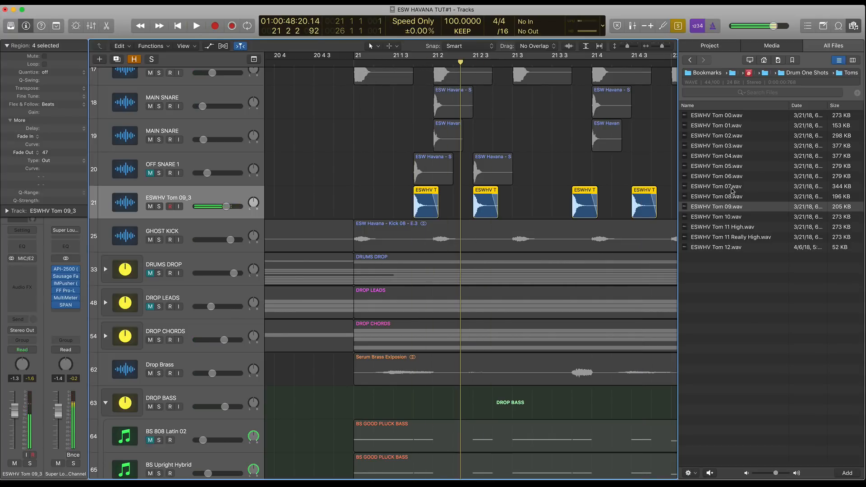
Step: Audition samples in the Short Percussion folder, including ESWHV Short Perc 00 to 03 and 10 to 12
scroll(487, 203, "down", 1)
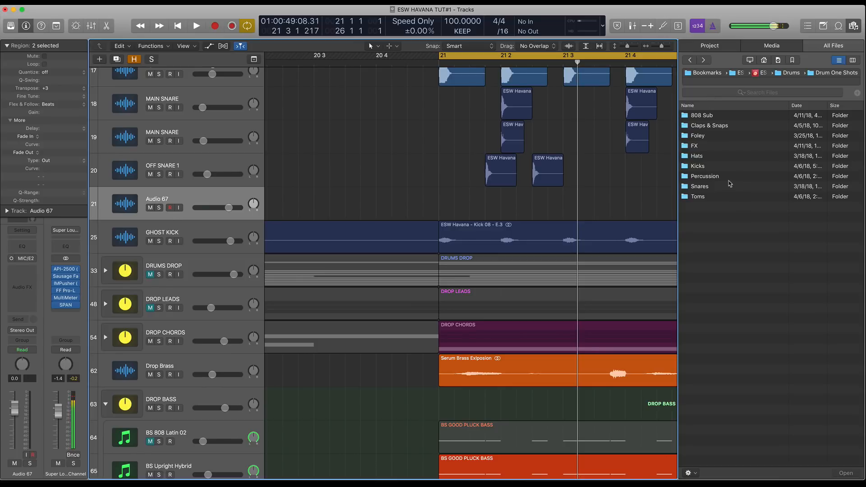
double_click(724, 178)
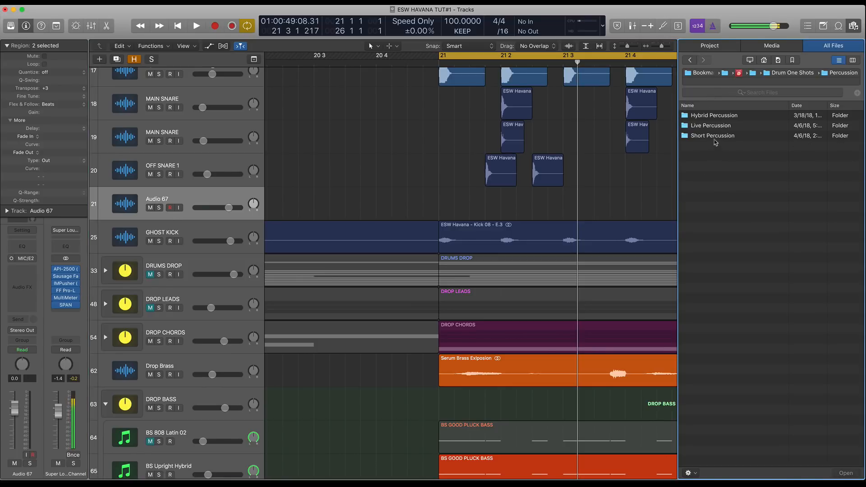
double_click(713, 136)
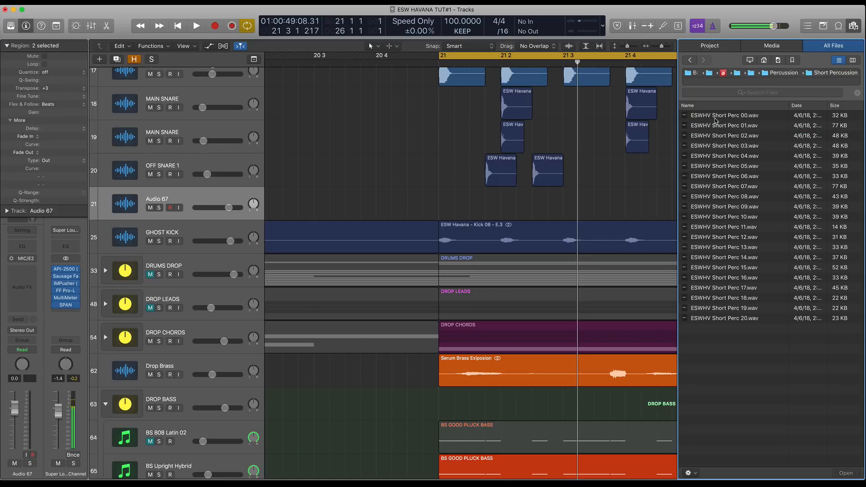
left_click(717, 116)
left_click(721, 125)
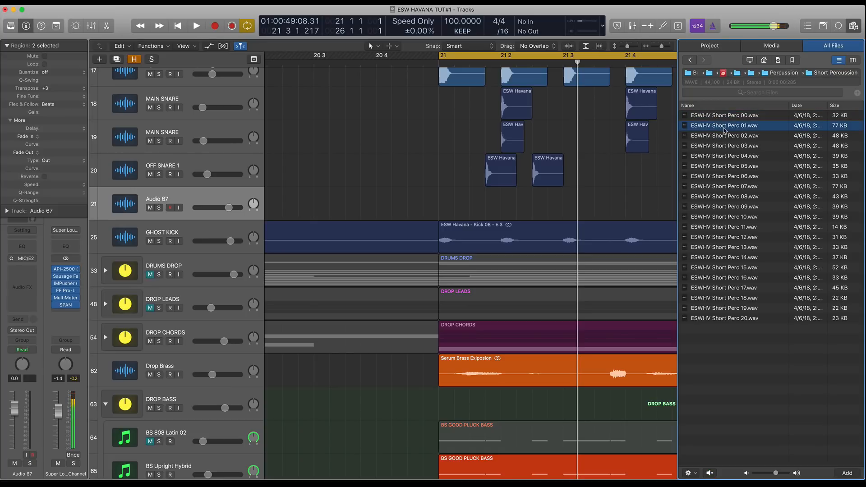
left_click(726, 135)
left_click(729, 146)
left_click(752, 216)
left_click(752, 227)
left_click(752, 237)
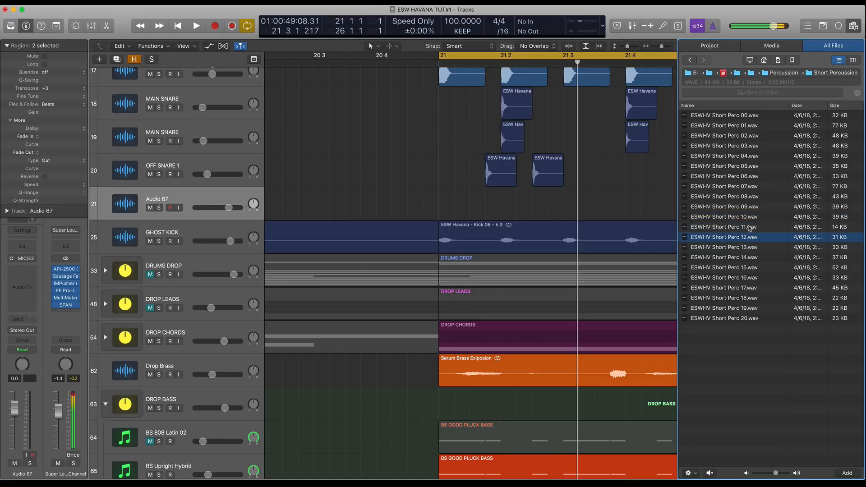
Step: Place ESWHV Short Perc 00.wav on the Audio 67 track at 21 1 4 and 21 2 3, and copy both hits with their off snares one half-bar on
left_click(734, 116)
left_click_drag(733, 116, 501, 201)
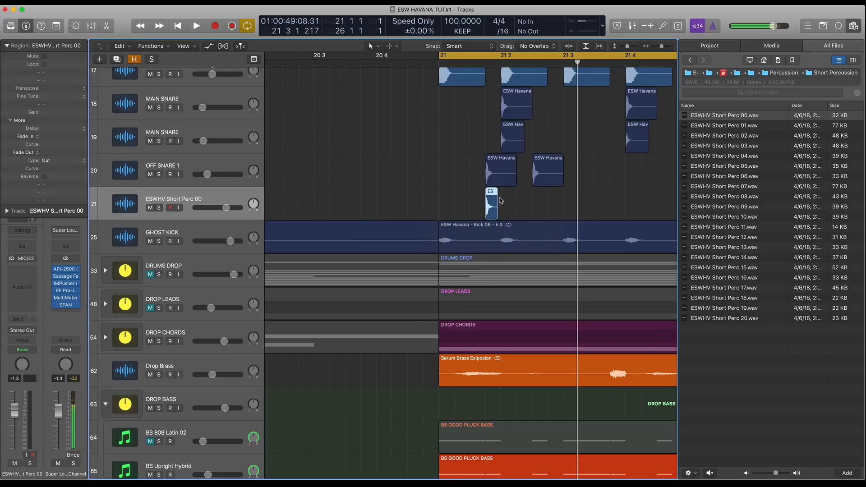
left_click_drag(493, 201, 539, 203)
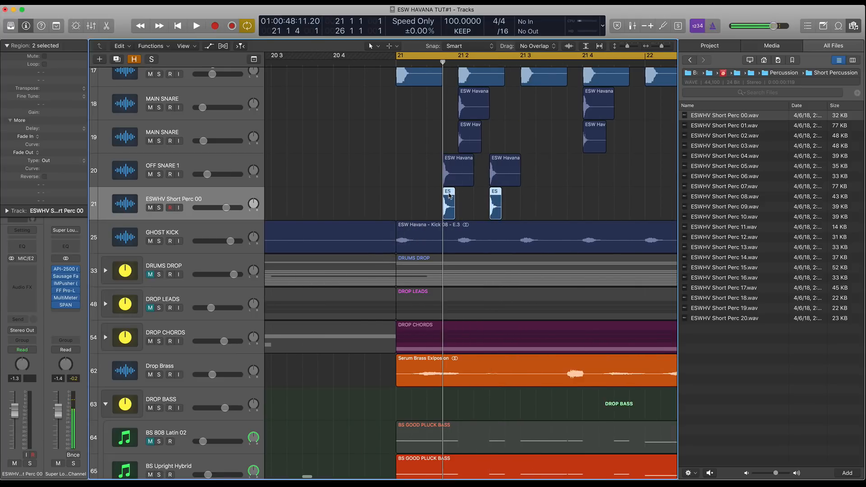
left_click_drag(449, 195, 590, 177)
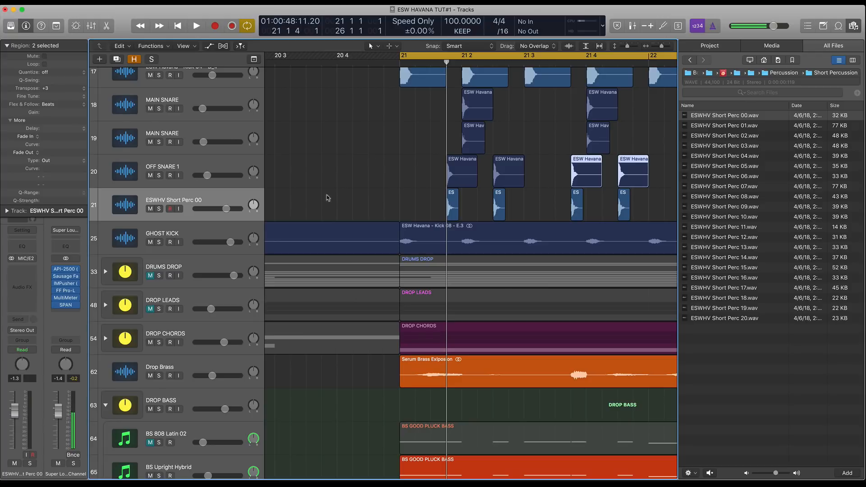
Step: Play the drop and lower the ESWHV Short Perc 00 track's volume
key("space")
left_click_drag(227, 209, 216, 209)
scroll(374, 198, "left", 4)
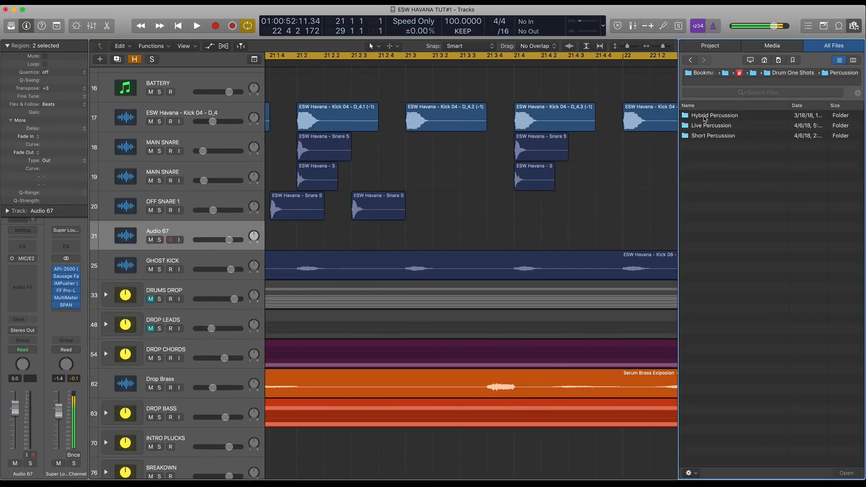
Step: Audition Hybrid Percussion samples, including Angry Bongo, Big Hand Drum, Blip, the bongos, Buzzy Conga Hybrid, Chopped 01 and Bottle Pop
double_click(706, 117)
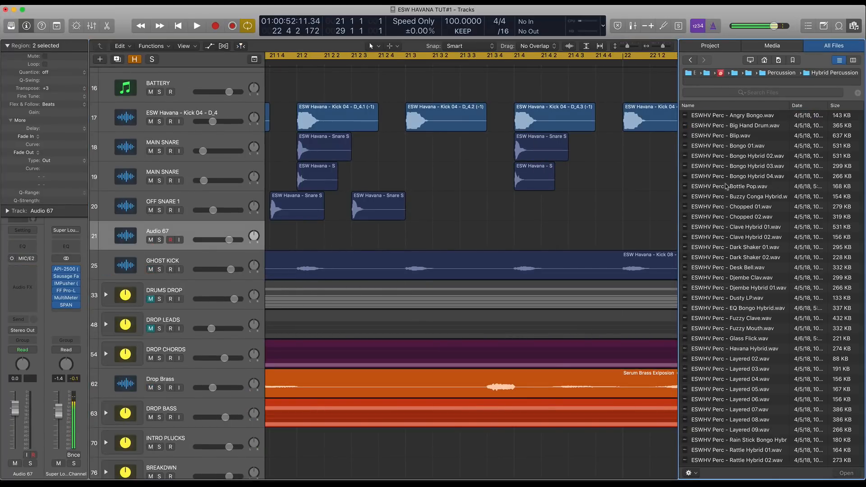
left_click(747, 142)
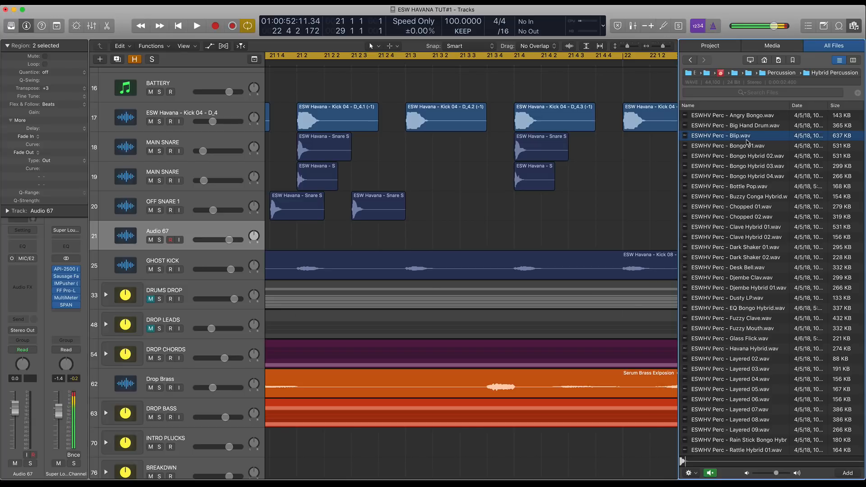
left_click(747, 146)
left_click(747, 117)
left_click(748, 125)
left_click(748, 117)
left_click(749, 126)
left_click(754, 145)
left_click(758, 155)
left_click(760, 177)
left_click(760, 198)
left_click(751, 206)
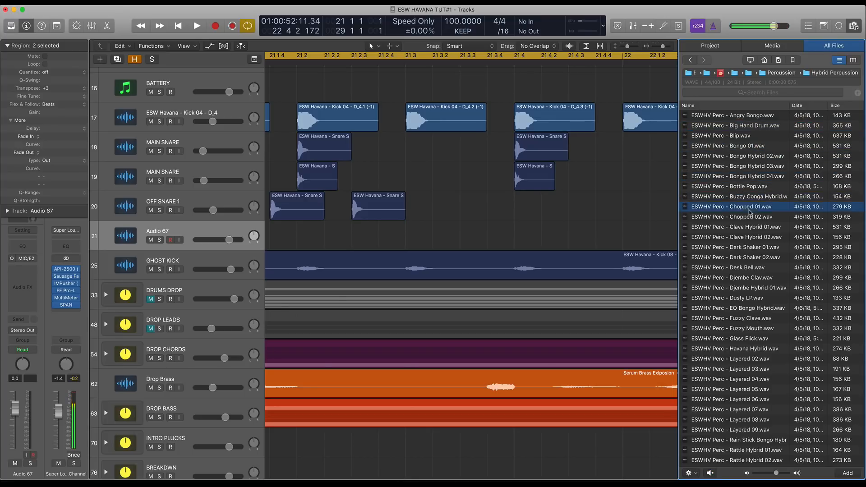
left_click(751, 197)
left_click(751, 187)
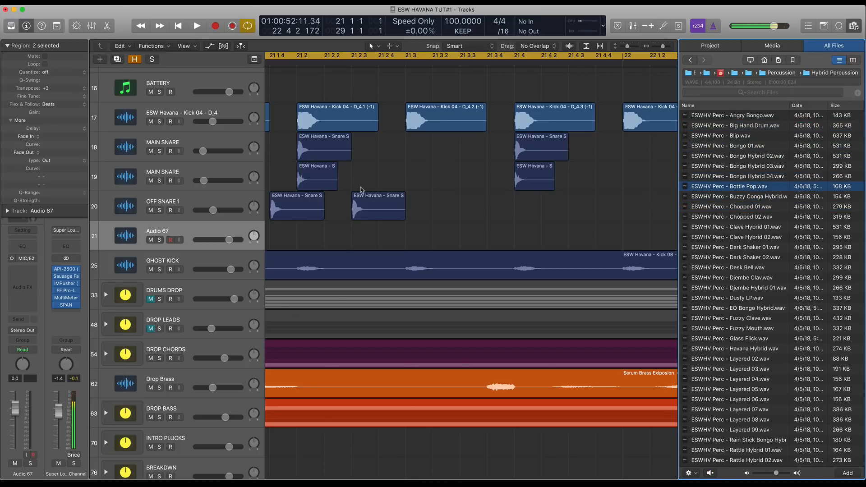
Step: Place Bottle Pop on the Audio 67 track and Buzzy Conga Hybrid on a track below at 21 1 4, and lower the conga's volume
left_click_drag(722, 186, 356, 234)
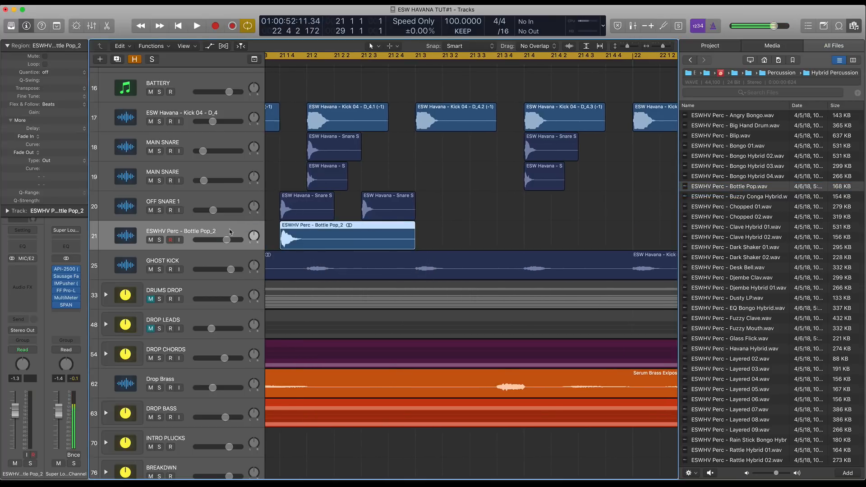
left_click_drag(745, 197, 294, 265)
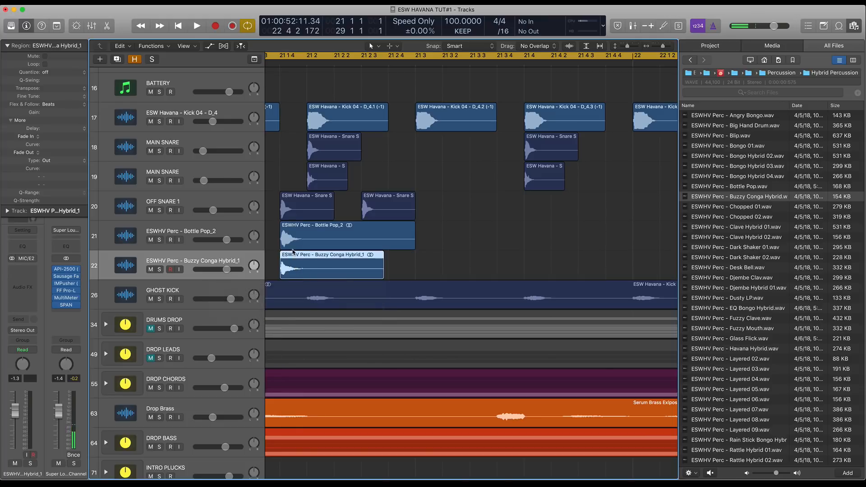
scroll(380, 222, "left", 4)
left_click_drag(227, 269, 203, 270)
Step: Shorten the Bottle Pop region to 0 0 1 234 and add a fade-out of 98
left_click(501, 243)
left_click_drag(500, 244, 419, 239)
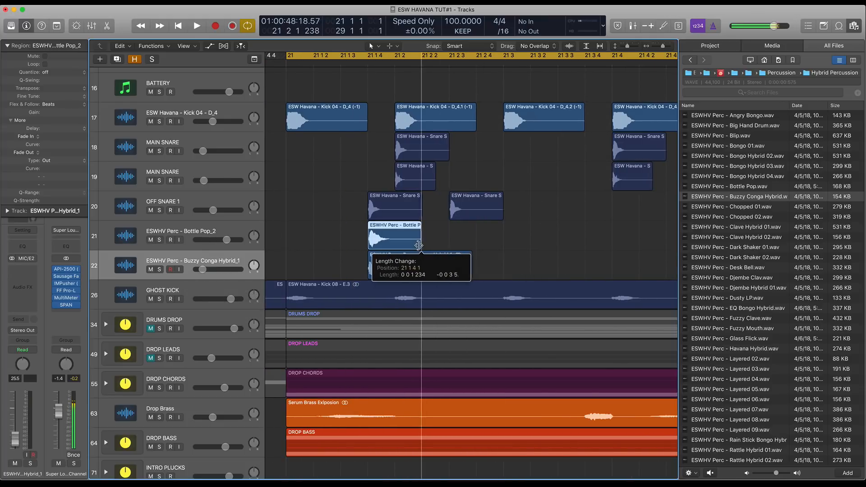
key("t")
key("a")
key("t")
key("t")
Step: Play the first off snare and the Bottle Pop region soloed, and lower the Bottle Pop track to -5.1 dB
left_click_drag(361, 207, 378, 236)
key("ctrl+s")
key("space")
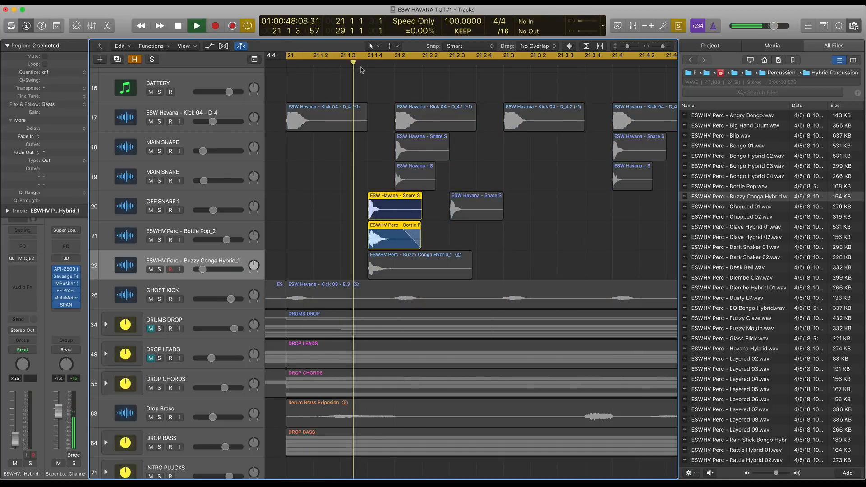
left_click(229, 240)
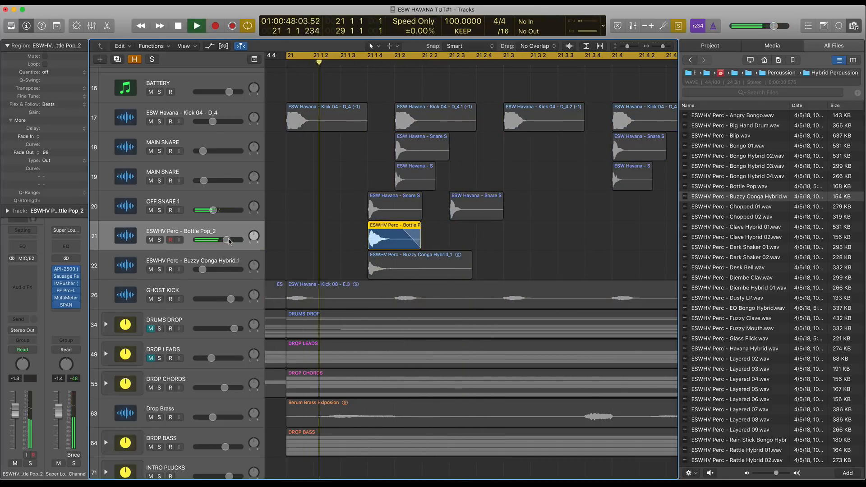
key("ctrl+s")
key("space")
Step: Play the kick, snare and percussion regions soloed and lower the Bottle Pop track to -10.8 dB
left_click_drag(283, 92, 563, 277)
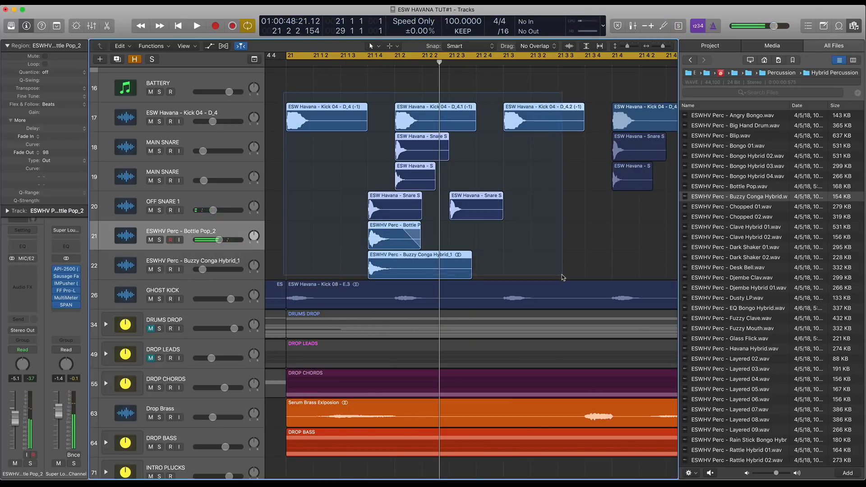
key("ctrl+s")
key("space")
left_click(225, 232)
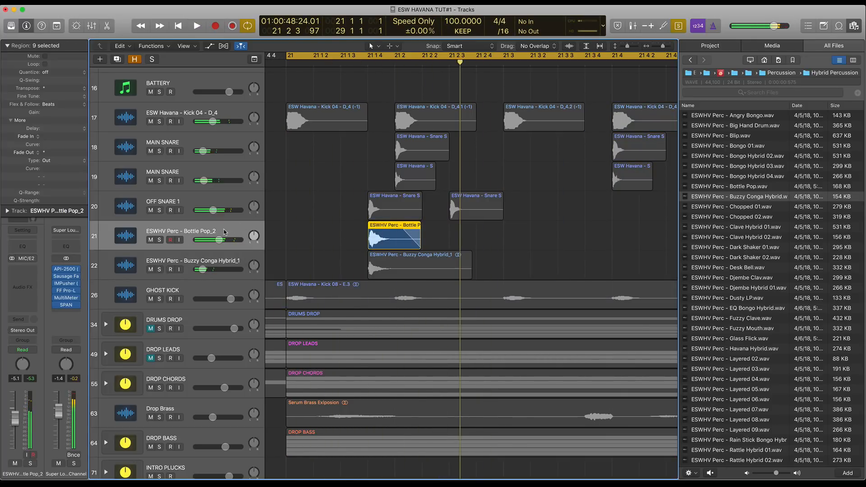
left_click_drag(219, 240, 213, 240)
key("space")
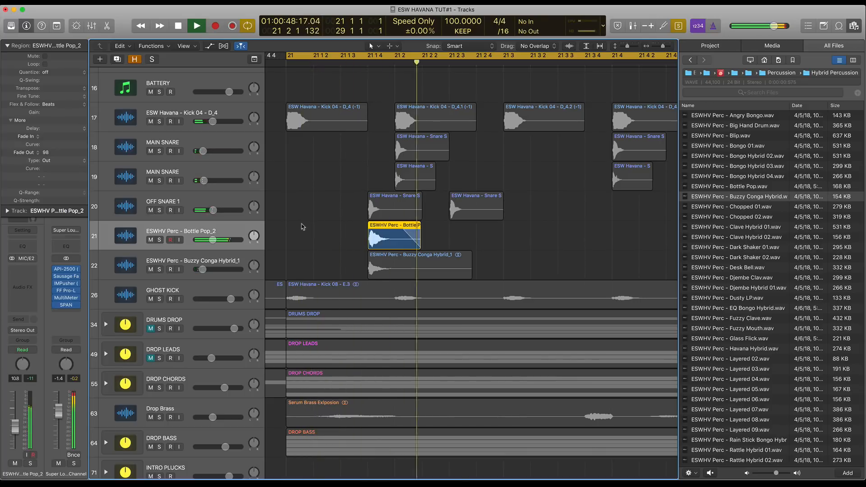
Step: Raise the Buzzy Conga Hybrid track's volume
left_click(379, 262)
left_click_drag(204, 269, 218, 270)
key("space")
Step: Set the cycle range from 21 1 4 to 21 2 2 193 and play the layered off snare, Bottle Pop and Buzzy Conga regions
left_click_drag(348, 217, 380, 271)
left_click(366, 56)
left_click_drag(368, 56, 444, 55)
key("space")
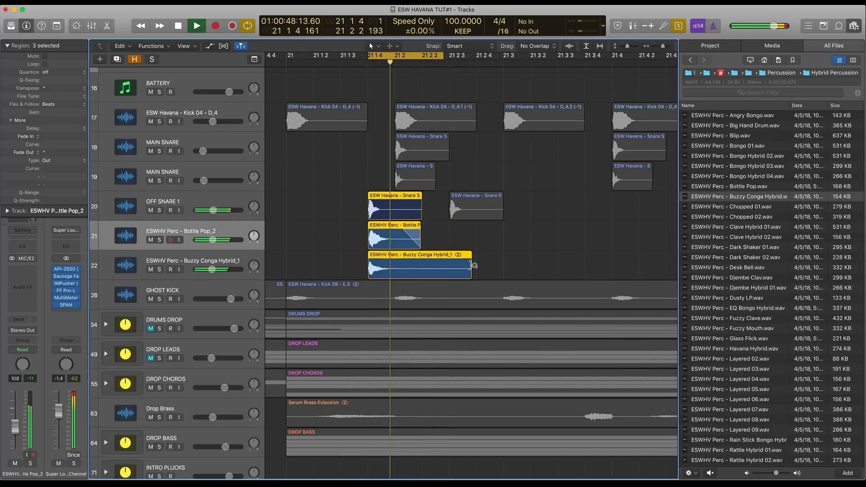
key("space")
Step: Shorten the Buzzy Conga Hybrid region to about the Bottle Pop region's length and add a fade-out
left_click_drag(473, 264, 405, 266)
key("t")
key("a")
key("t")
key("t")
Step: Delete the off snare at 21 2 3 and copy the off snare, Bottle Pop and Buzzy Conga regions there from 21 1 4
mouse_move(355, 219)
left_mouse_down()
mouse_move(414, 252)
mouse_move(378, 270)
mouse_move(379, 200)
mouse_move(460, 200)
left_mouse_up()
left_click(470, 205)
key("Delete")
Step: Set the cycle range from 21 1 1 1 to 21 3 4 132, and play the drum regions soloed and with the full drop
left_click_drag(287, 55, 600, 55)
left_click_drag(323, 88, 613, 269)
key("space")
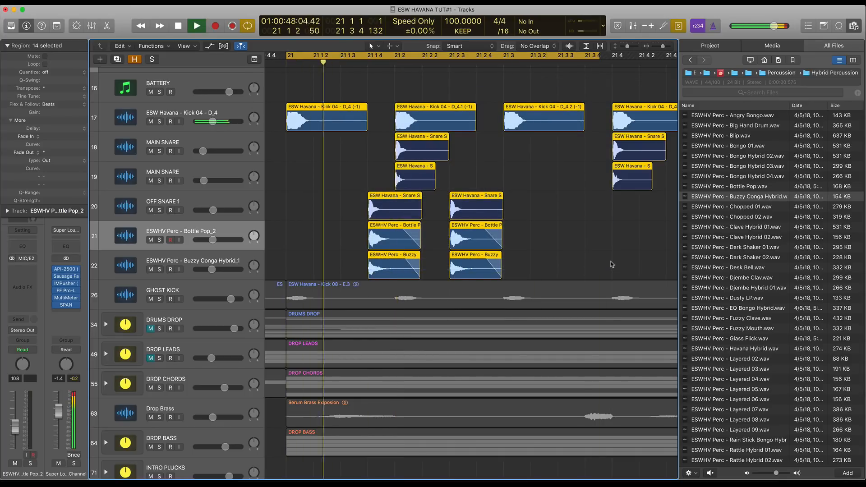
key("ctrl+s")
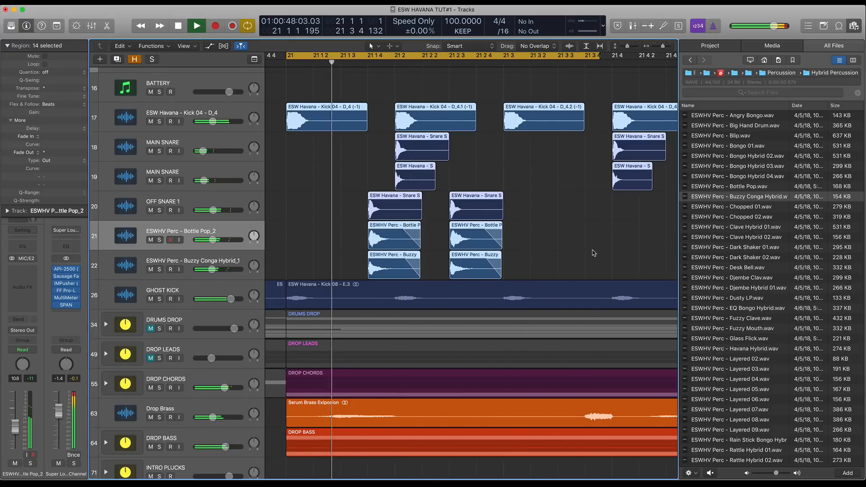
Step: Balance the layers by lowering OFF SNARE 1 and Bottle Pop and raising Buzzy Conga Hybrid to -5.9 dB
left_click_drag(219, 214, 213, 214)
left_click_drag(212, 269, 217, 270)
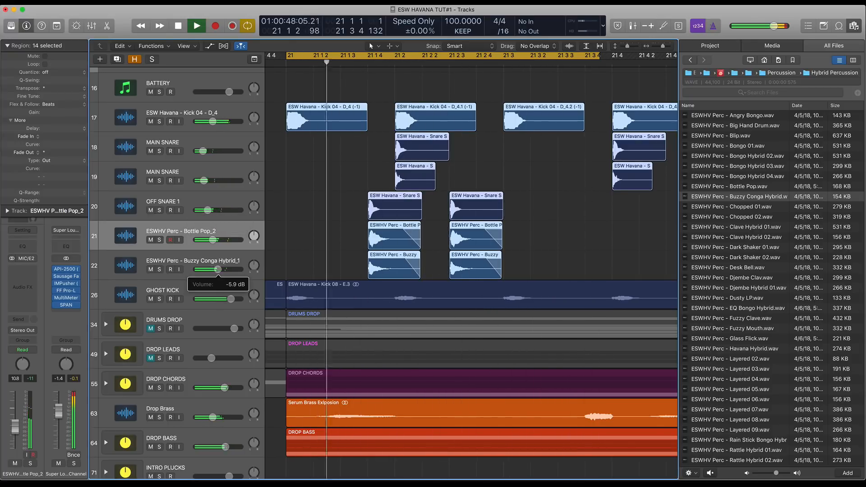
left_click_drag(213, 240, 209, 241)
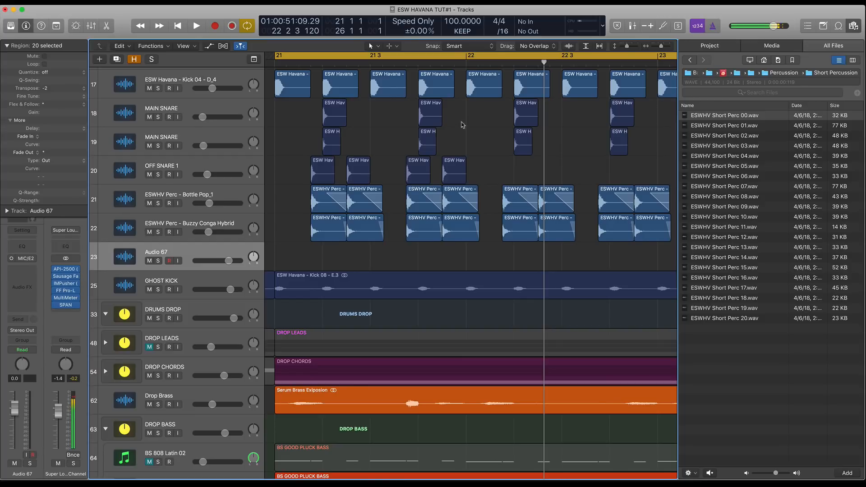
Step: Move the off snare and Bottle Pop regions at 21 4 3 to 21 4 4 and play the drum regions soloed
left_click(444, 66)
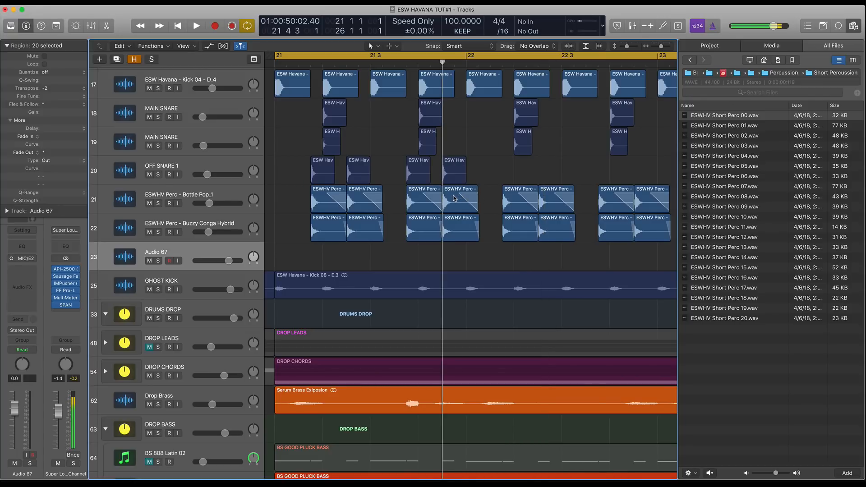
left_click_drag(455, 199, 466, 173)
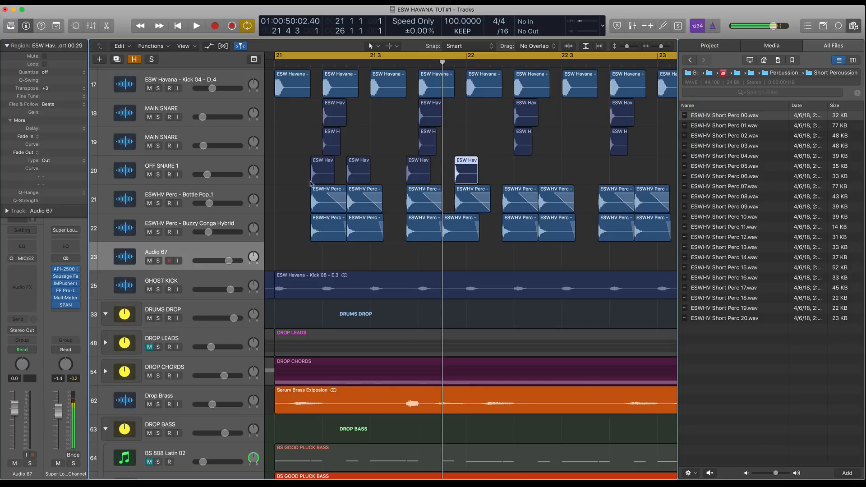
left_click_drag(274, 95, 603, 239)
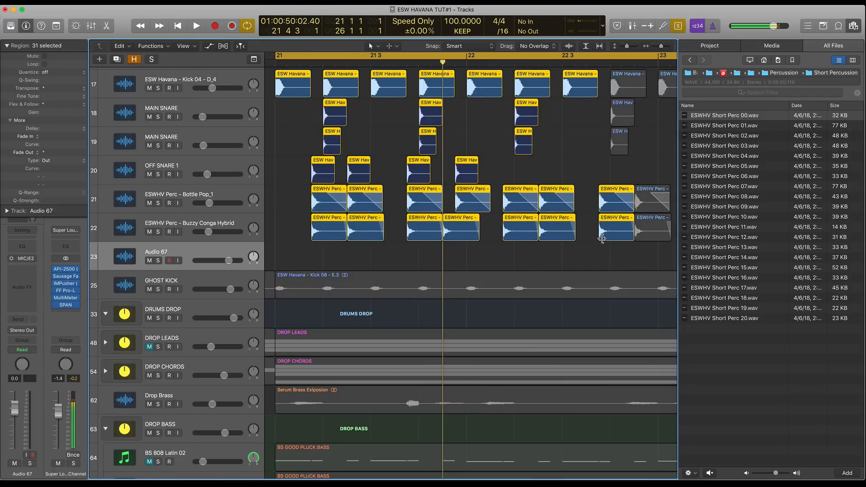
key("space")
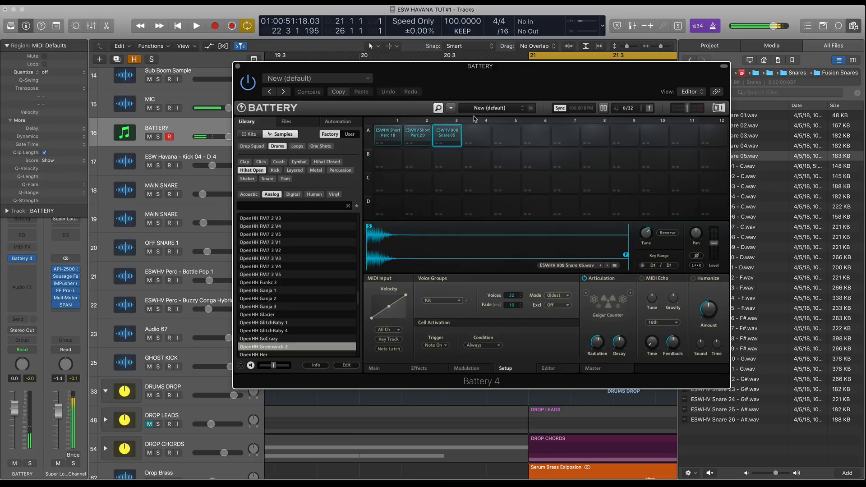
Step: Try the Release Stroke, Flam and Drag articulations on Battery's ESWHV 808 Snare 05 cell and return it to Geiger Counter
left_click_drag(641, 74, 523, 77)
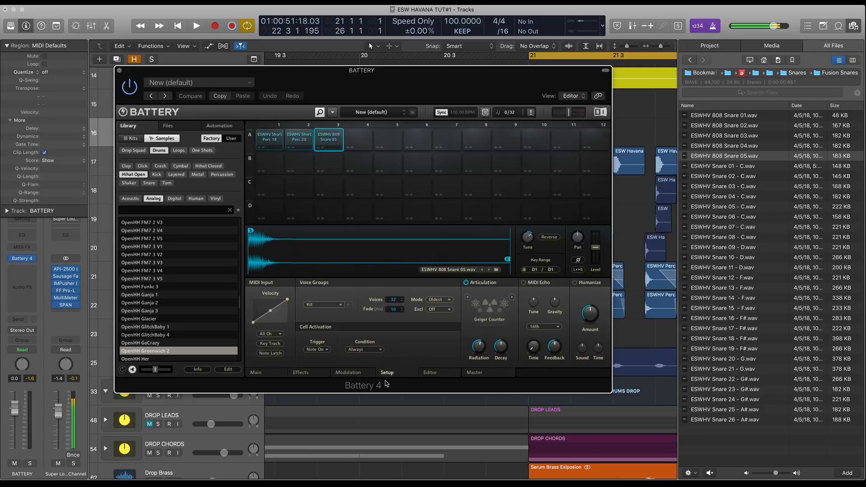
left_click(512, 297)
left_click(490, 319)
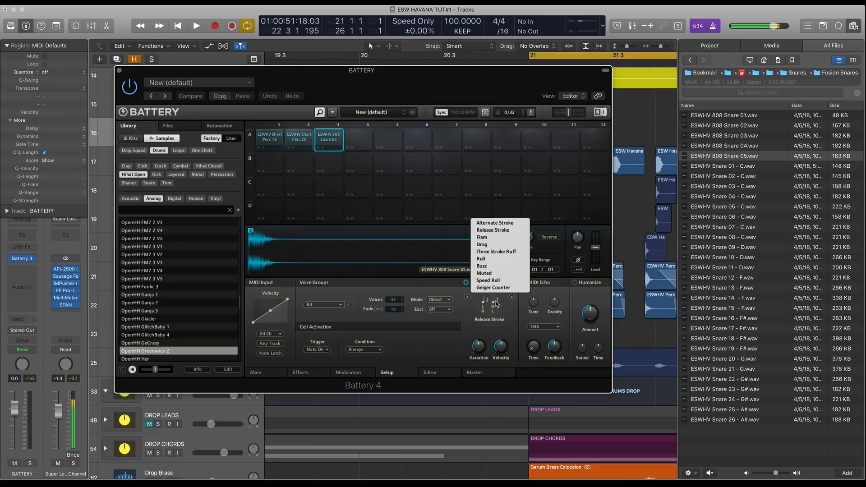
left_click(497, 237)
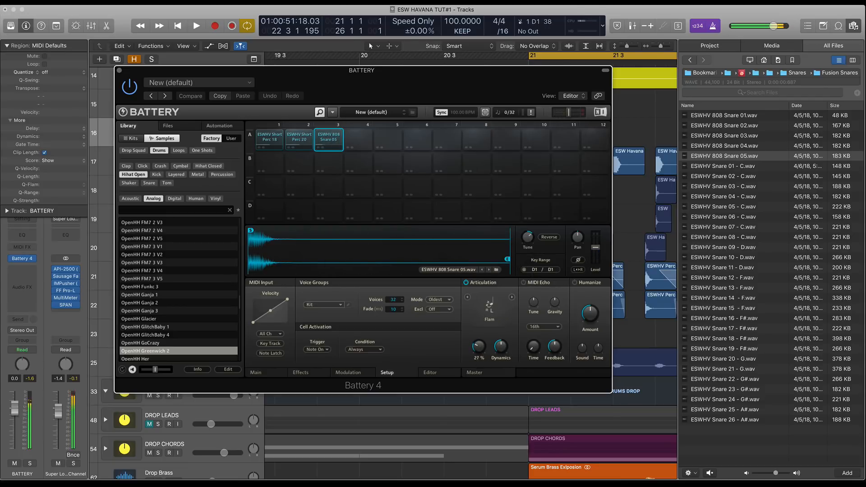
left_click_drag(501, 344, 501, 385)
left_click(489, 304)
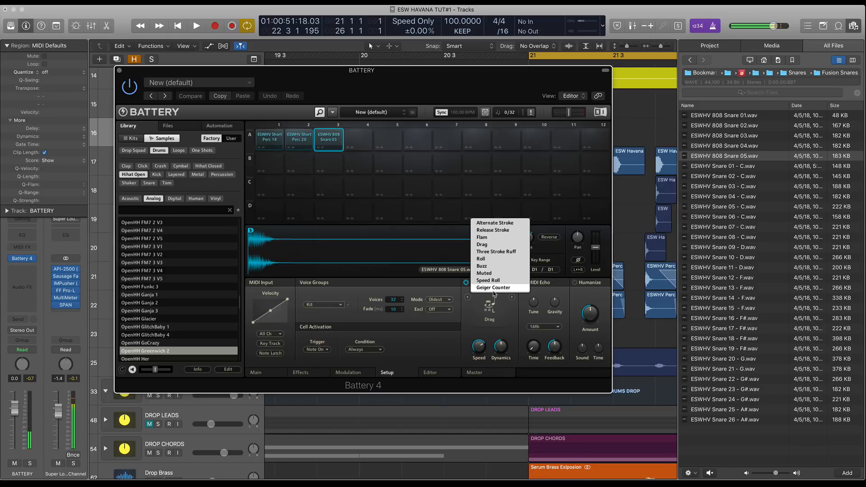
left_click(494, 288)
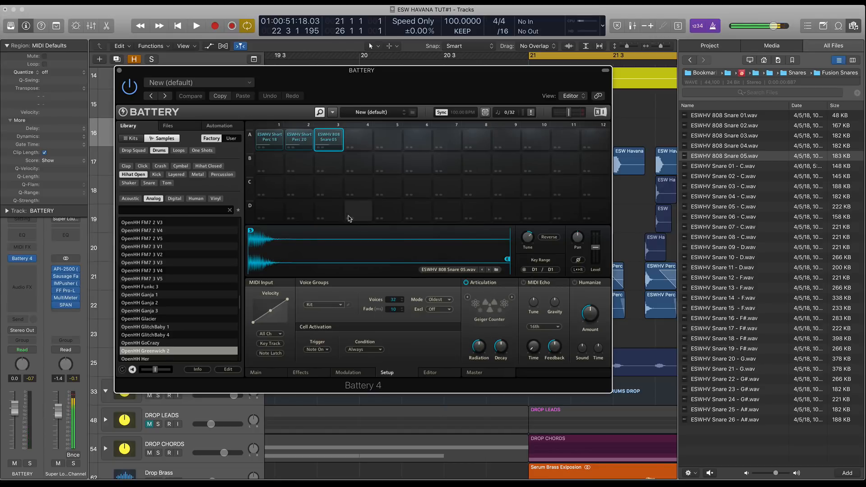
Step: Close Battery and record a percussion pattern on the BATTERY track starting at bar 21
left_click(120, 71)
key("space")
key("r")
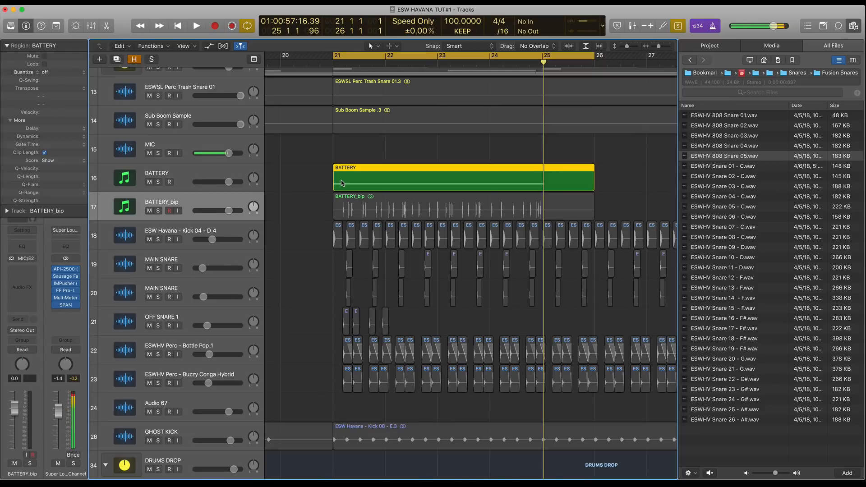
Step: Delete the BATTERY MIDI region, keep the bounced BATTERY_bip region, and play it unsoloed with the full drop
key("Delete")
left_click(343, 209)
scroll(343, 209, "up", 5)
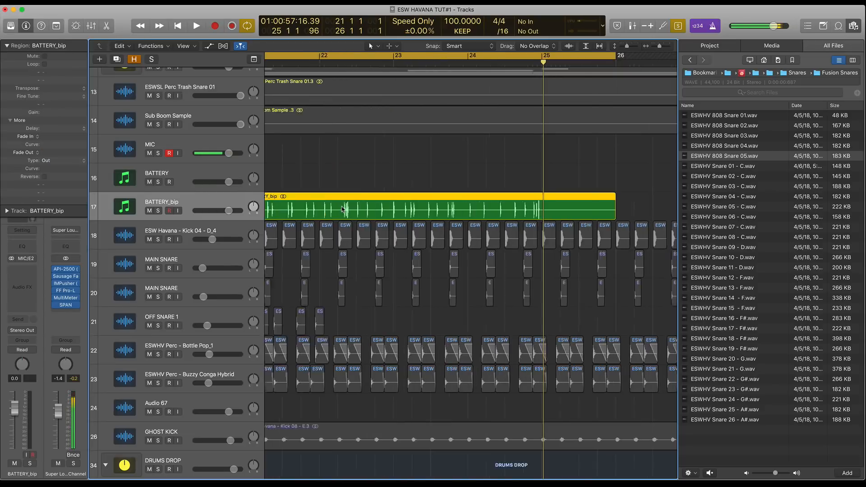
scroll(343, 209, "up", 2)
left_click(368, 180)
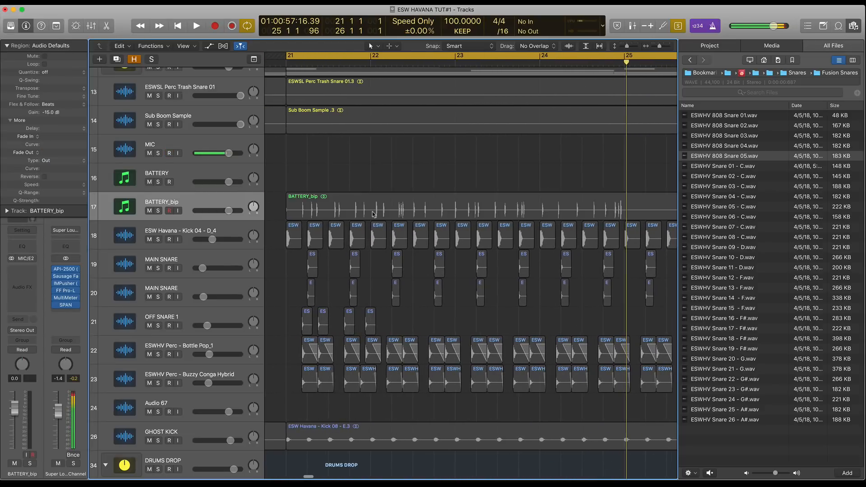
left_click(375, 212)
key("ctrl+s")
key("space")
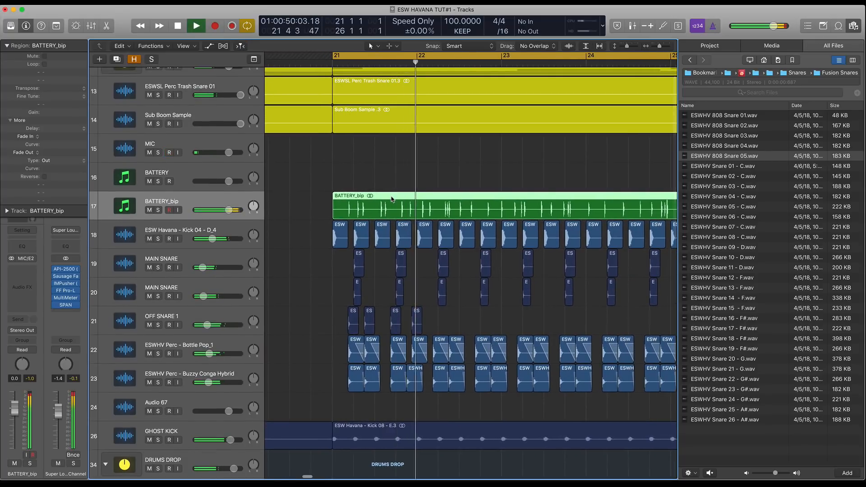
Step: Cut BATTERY_bip down to two short fills around 22 1 and 24 4, and lower its track volume to -11.6 dB
key("space")
scroll(391, 200, "up", 3)
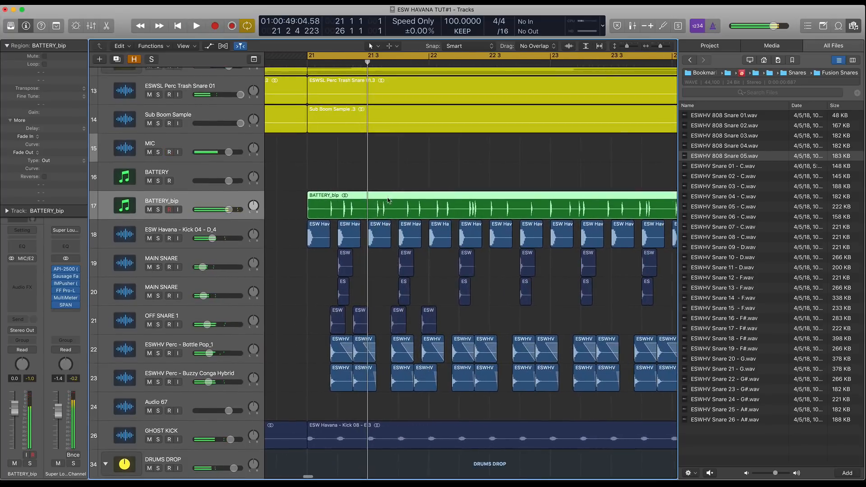
key("t")
key("i")
left_click_drag(380, 209, 370, 213)
key("t")
key("t")
left_click_drag(311, 212, 330, 212)
left_click_drag(227, 210, 216, 210)
key("space")
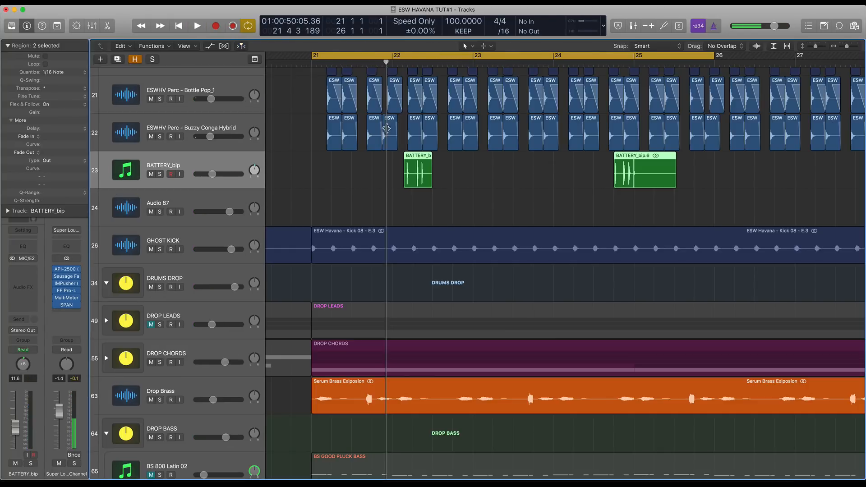
Step: Play the two BATTERY_bip fills with the drop and raise the track volume to -9.0 dB
scroll(406, 186, "down", 1)
scroll(407, 186, "left", 1)
key("super+Down")
key("super+Right")
scroll(429, 177, "up", 3)
key("space")
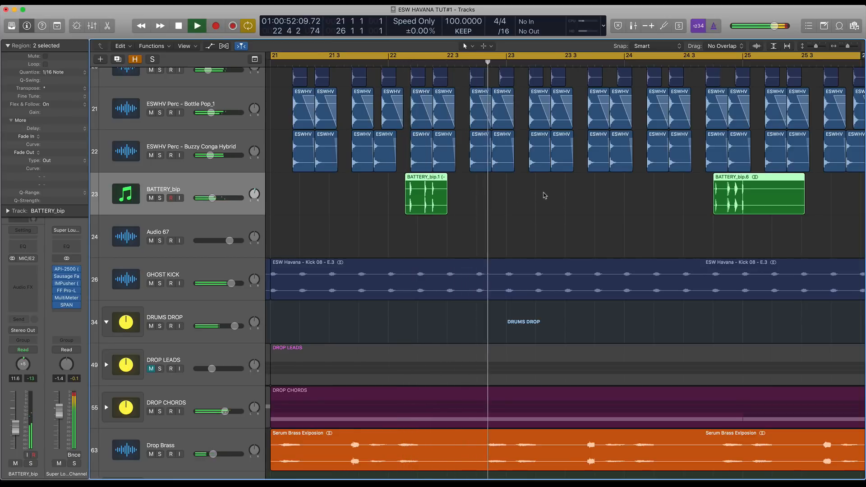
left_click_drag(213, 197, 216, 198)
scroll(664, 201, "right", 3)
key("super+Right")
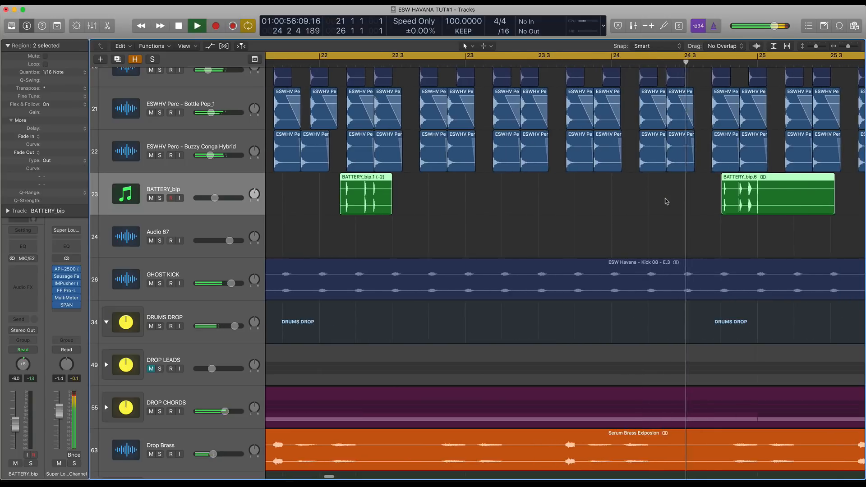
scroll(667, 201, "right", 4)
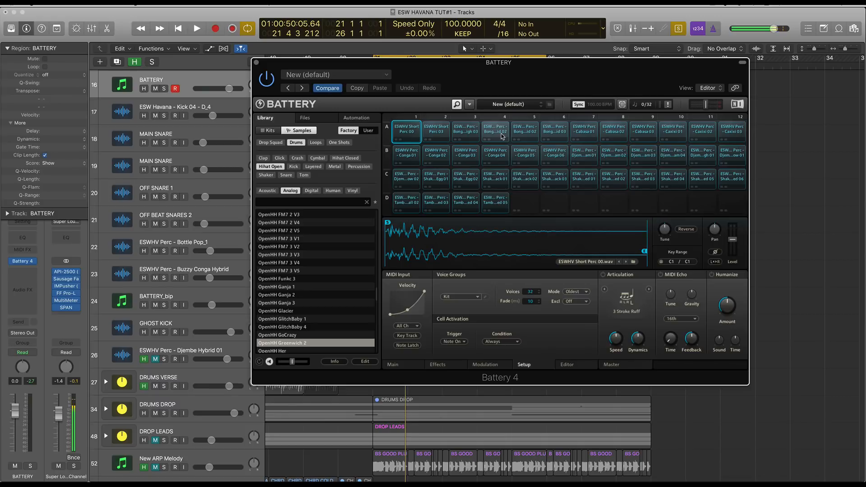
Step: Audition the ESWHV Short Perc 03 and Short Perc 00 cells in Battery
left_click(436, 132)
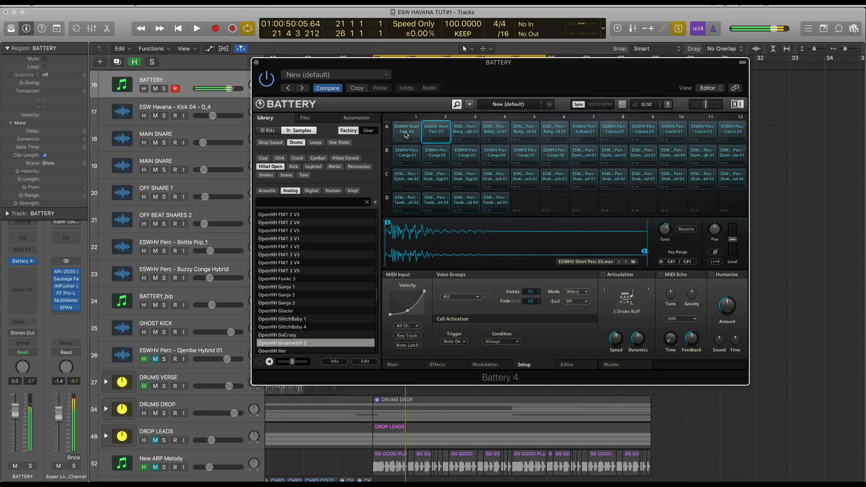
left_click(409, 135)
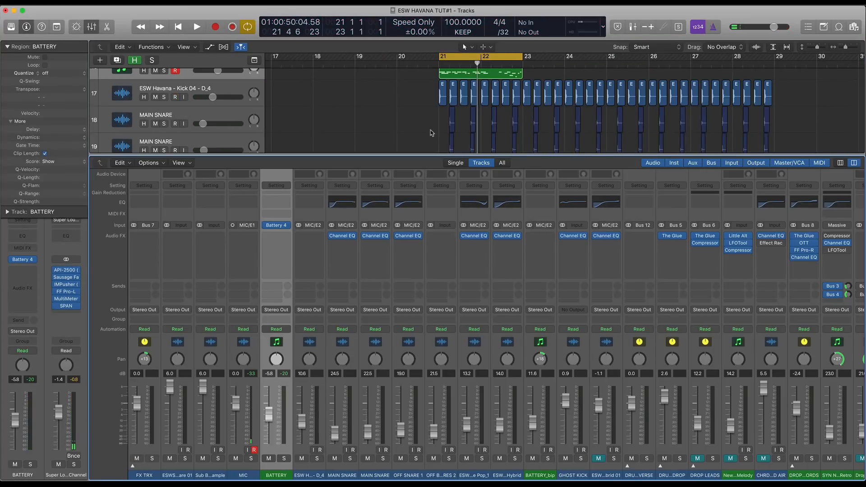
Step: Hide the mixer, open the BATTERY region in the Piano Roll and select the two E1 notes around bar 22
key("x")
key("super+Right")
scroll(431, 131, "up", 5)
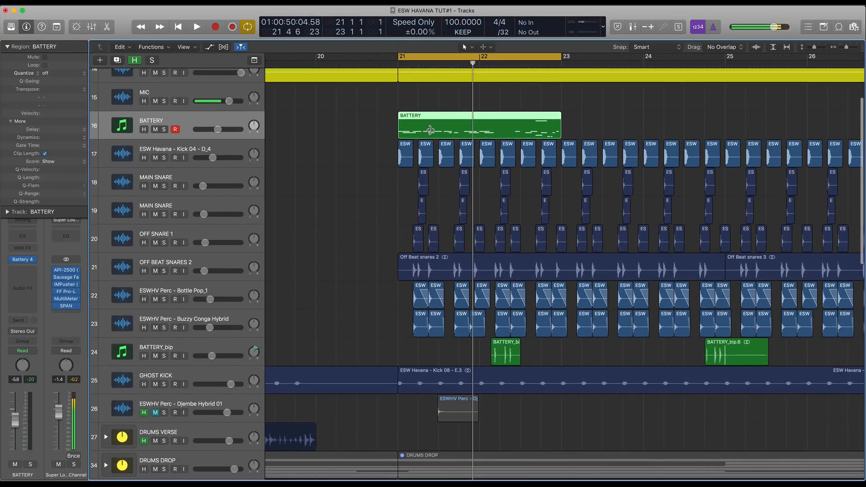
left_click(429, 134)
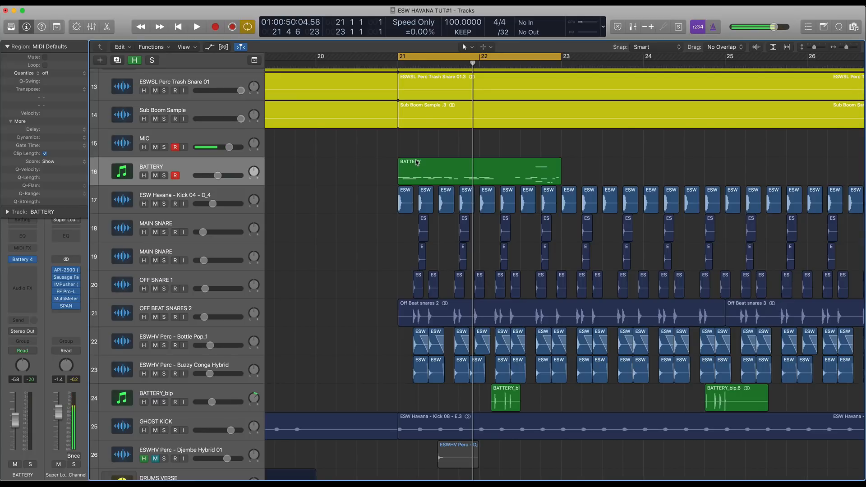
double_click(430, 168)
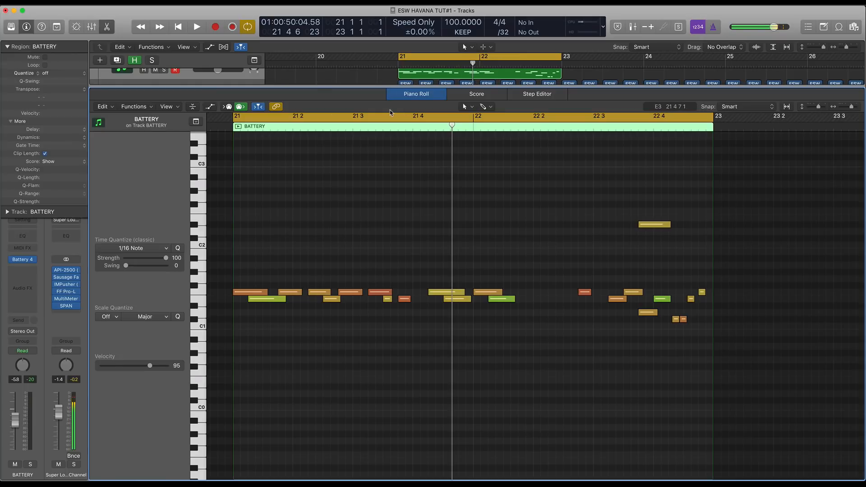
key("x")
scroll(541, 91, "down", 2)
scroll(541, 91, "up", 5)
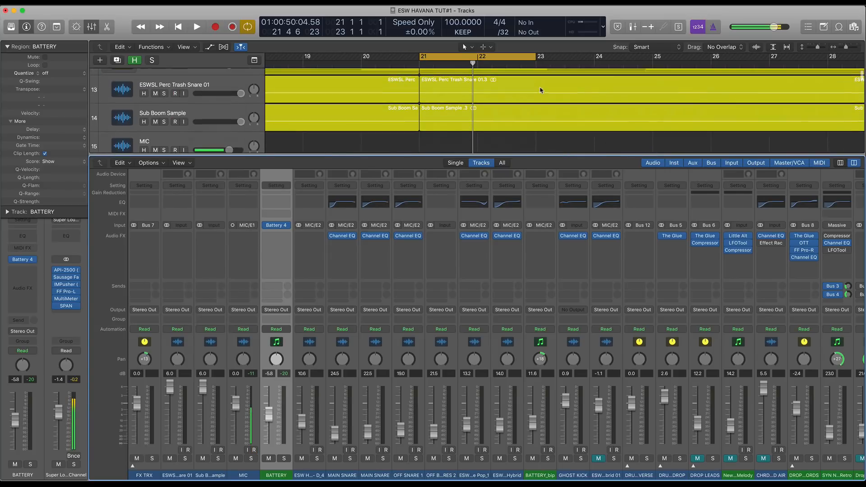
scroll(542, 90, "down", 2)
double_click(451, 134)
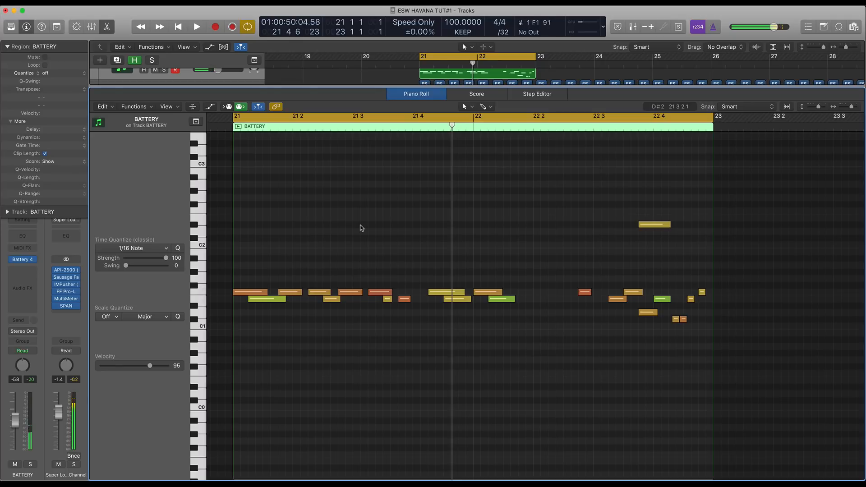
left_click_drag(518, 329, 414, 303)
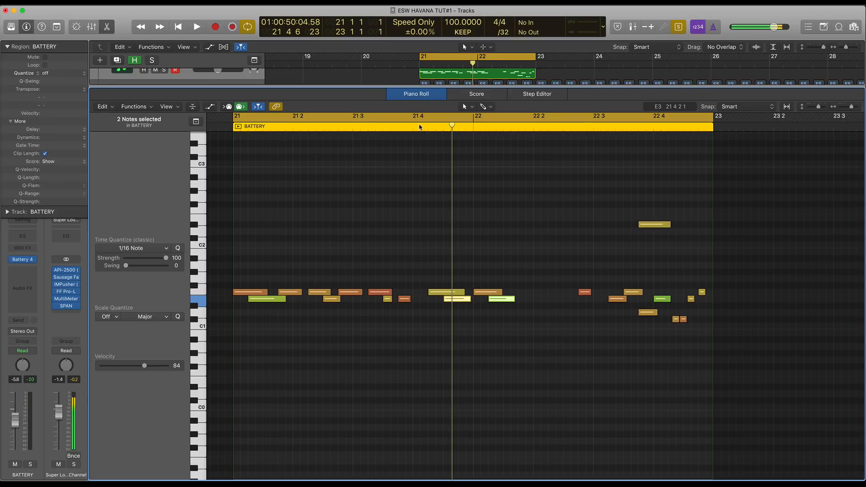
Step: Play the BATTERY pattern and check the velocities of its bar 21 notes with the Velocity tool
key("space")
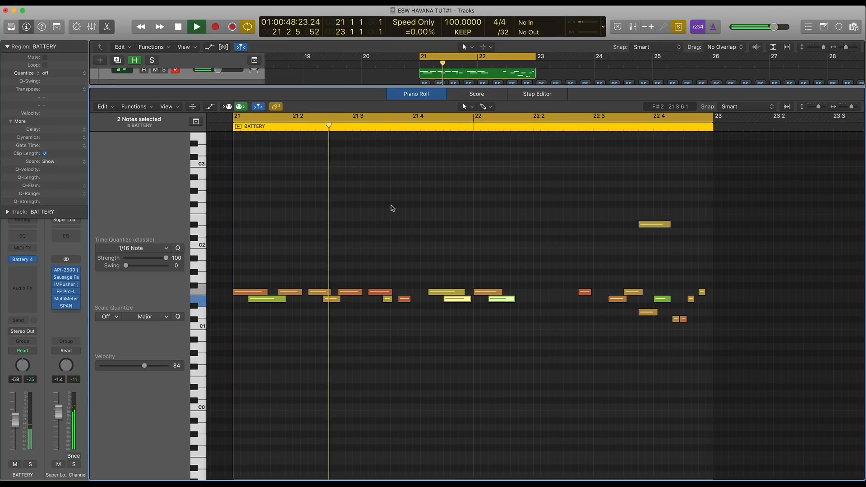
key("space")
key("t")
key("v")
left_click(405, 299)
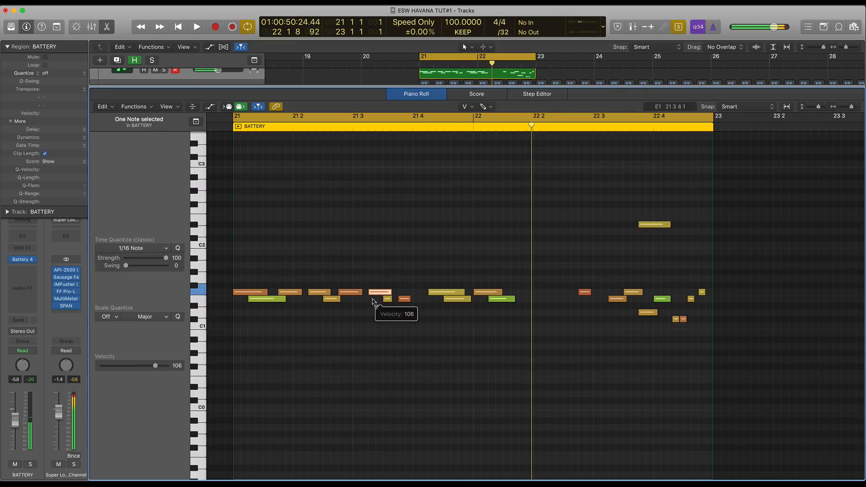
Step: Close the Piano Roll, play the BATTERY pattern soloed with the kick, and add BATTERY_bip to the solo
key("t")
key("t")
key("p")
key("space")
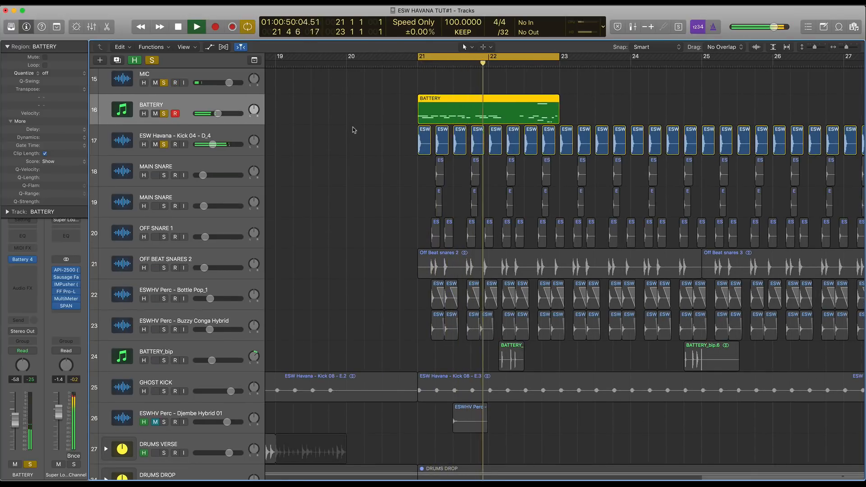
key("space")
left_click(164, 361)
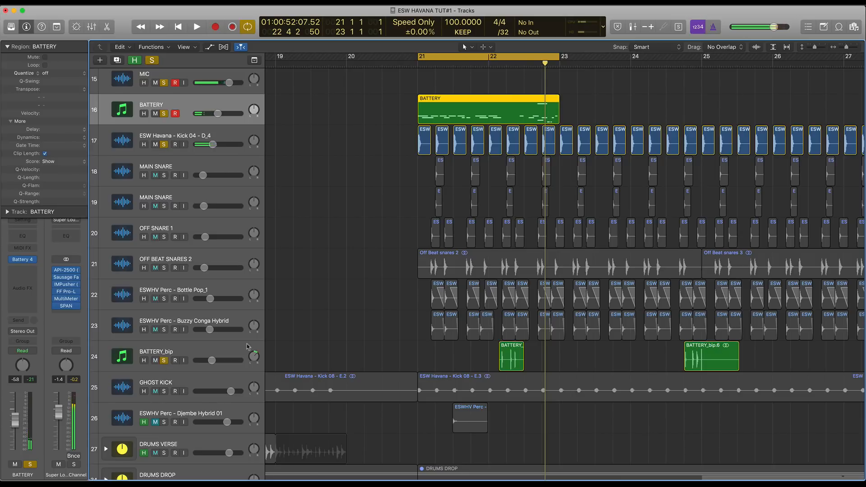
key("space")
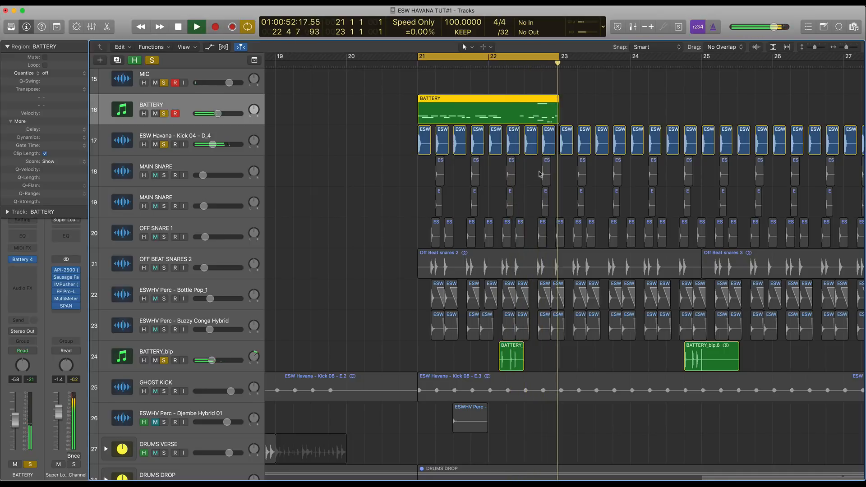
key("space")
Step: Place the playhead on the first BATTERY_bip fill hit at 22 1 7 1 and copy an E1 note there in the BATTERY region
left_click(508, 57)
left_click(506, 63)
key("super+Right")
key("super+Right")
key("super+Right")
left_click(492, 65)
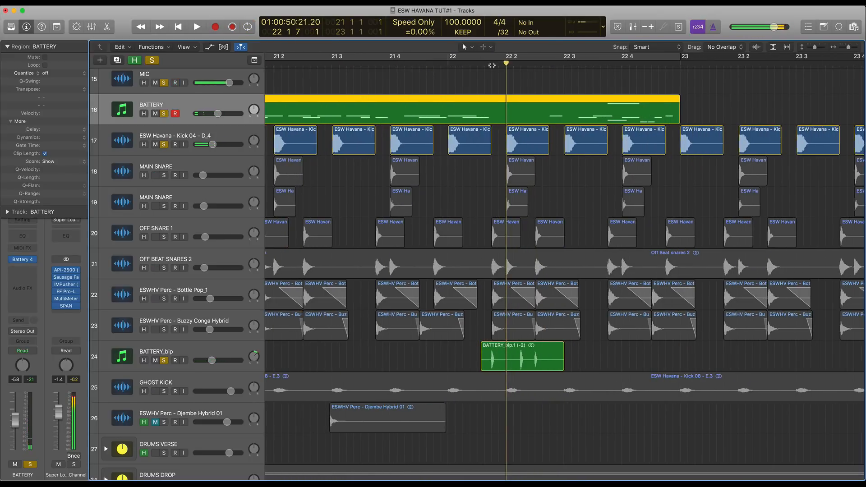
double_click(496, 119)
left_click_drag(473, 299, 502, 300)
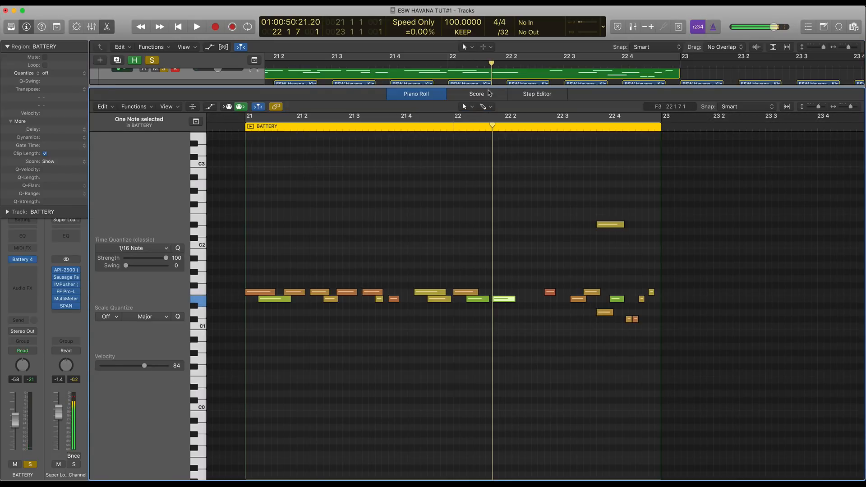
Step: Move the playhead to the fill's next hit at 22 2 3 1 and copy another E1 note there in the BATTERY region
key("x")
scroll(519, 81, "down", 1)
key("x")
left_click(520, 65)
scroll(526, 136, "up", 5)
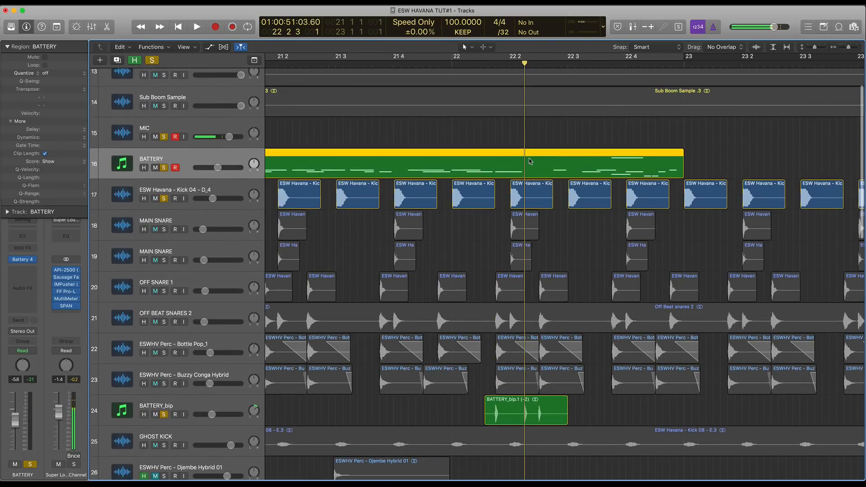
double_click(530, 161)
left_click_drag(506, 299, 532, 302)
Step: Play the soloed drum tracks from bar 21 and lower the BATTERY track volume to -9.0 dB
left_click(358, 58)
key("space")
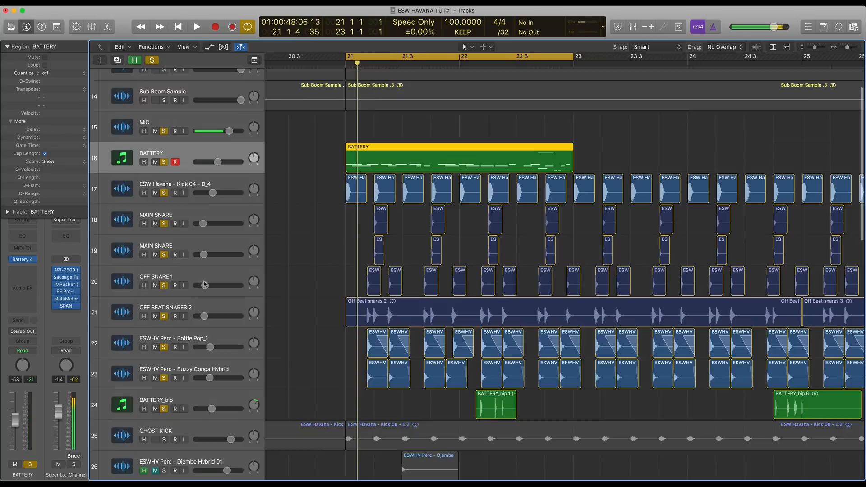
scroll(204, 285, "up", 2)
key("space")
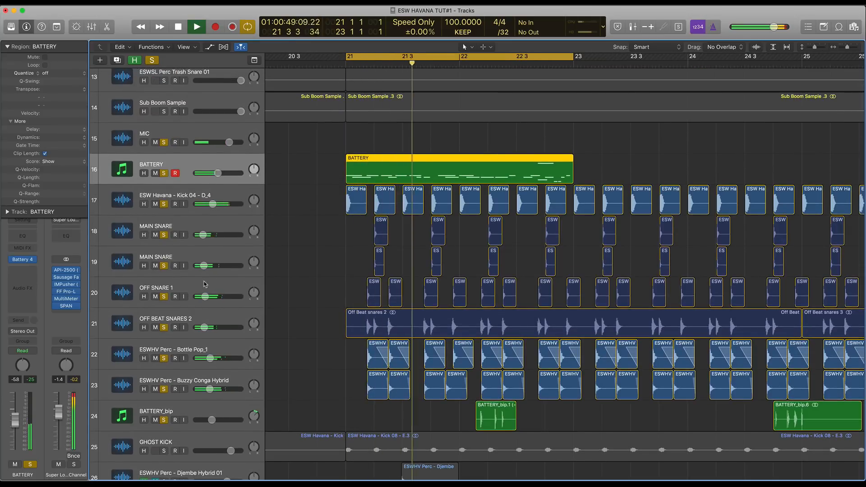
left_click_drag(215, 174, 214, 174)
key("space")
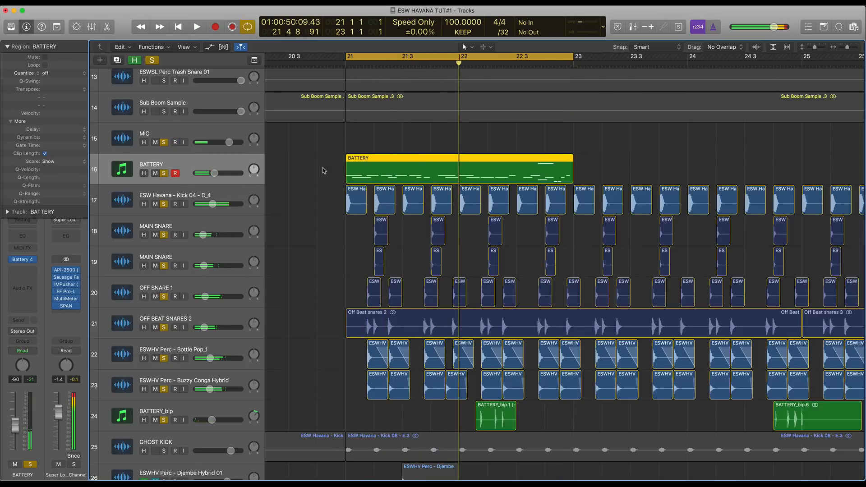
Step: Place the playhead at 21 1 7 1, delete the BATTERY region's F1 note there and play the drums
key("p")
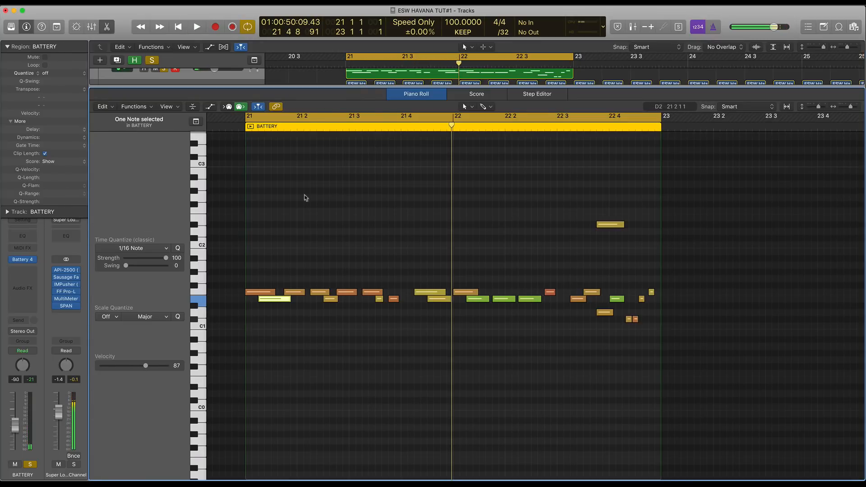
key("x")
scroll(355, 109, "up", 3)
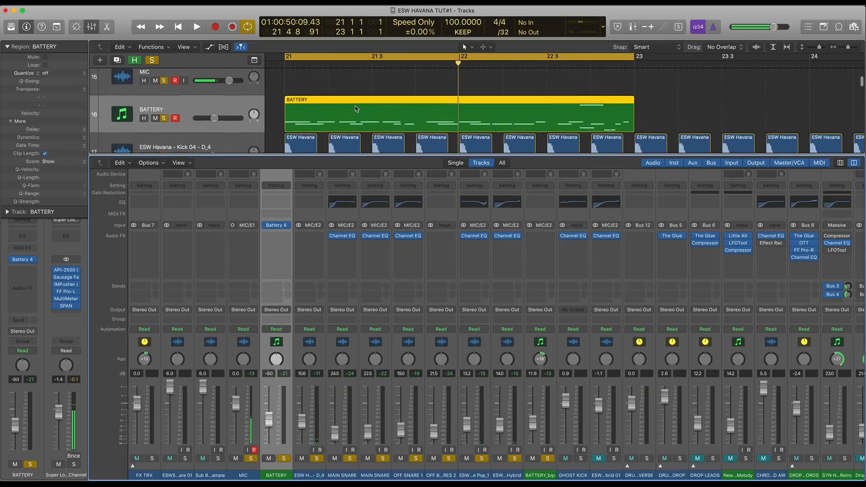
key("x")
left_click(295, 65)
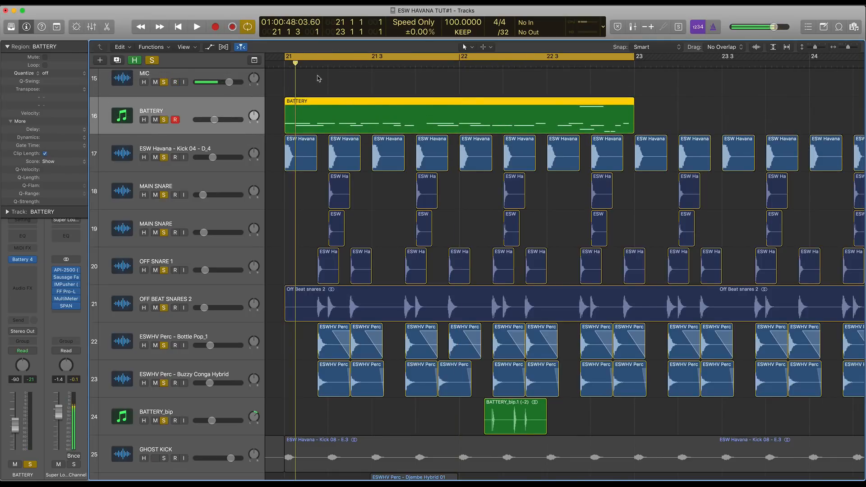
left_click(317, 64)
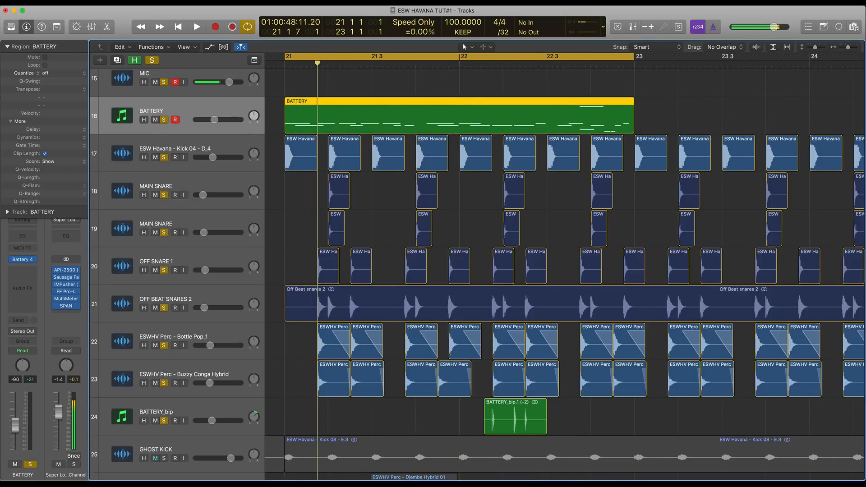
double_click(333, 121)
left_click_drag(293, 280, 296, 294)
key("Delete")
key("space")
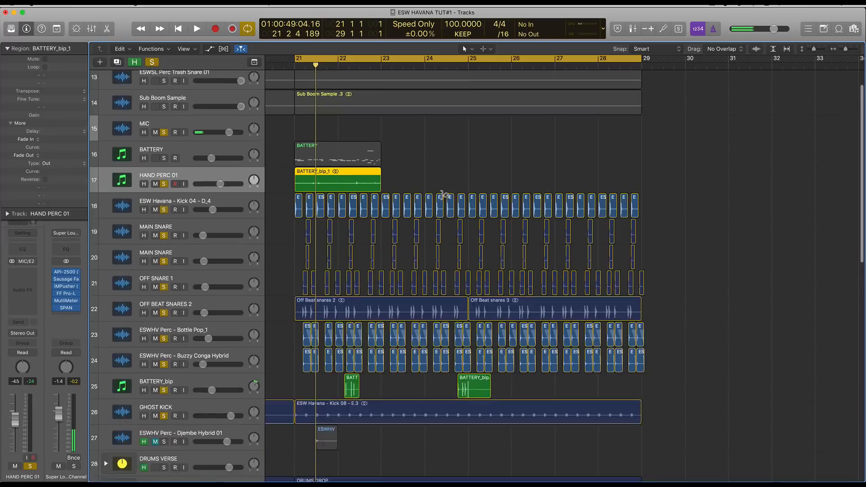
Step: Examine the bounced region on the HAND PERC 01 track against the other drum layers from bar 21
key("super+Down")
key("super+Down")
key("super+Down")
key("super+Right")
key("super+Right")
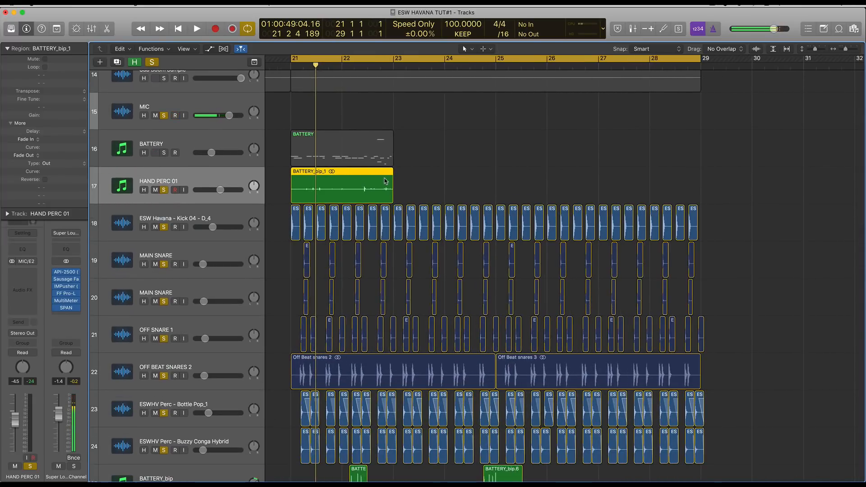
scroll(383, 183, "up", 2)
scroll(383, 184, "left", 8)
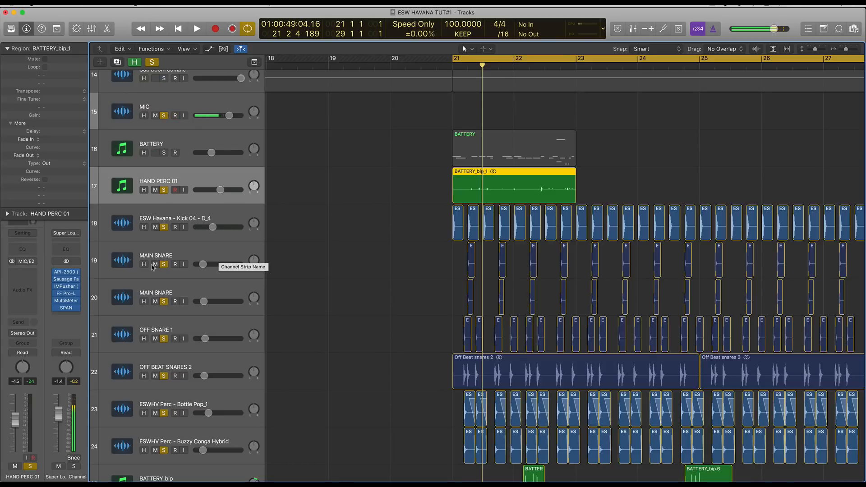
Step: Insert LFOTool on the HAND PERC 01 track and place its window clear of the BATTERY_bip_1 region
left_click(27, 274)
left_click(87, 289)
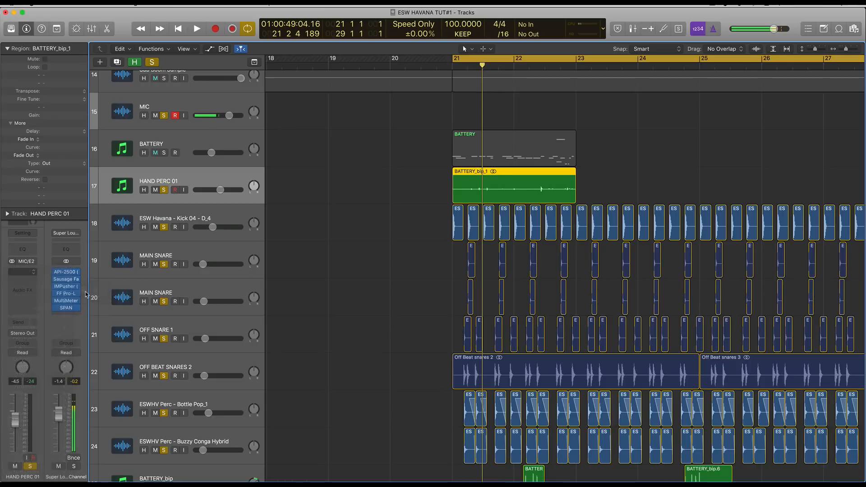
left_click_drag(189, 21, 526, 215)
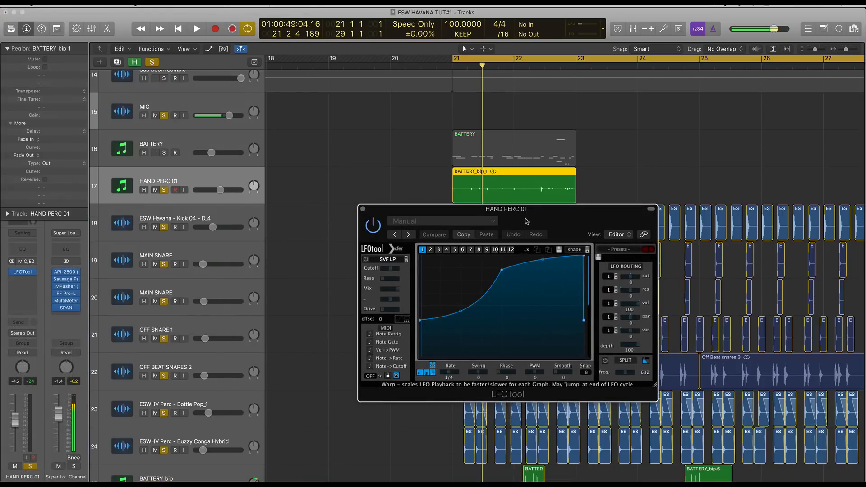
left_click_drag(475, 209, 631, 225)
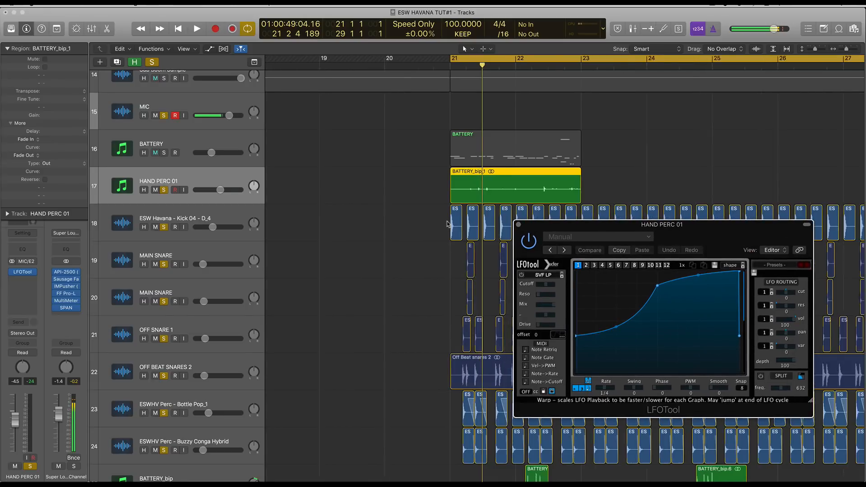
Step: Load the Sidechain-2 preset in LFOTool on the HAND PERC 01 track
key("super+Right")
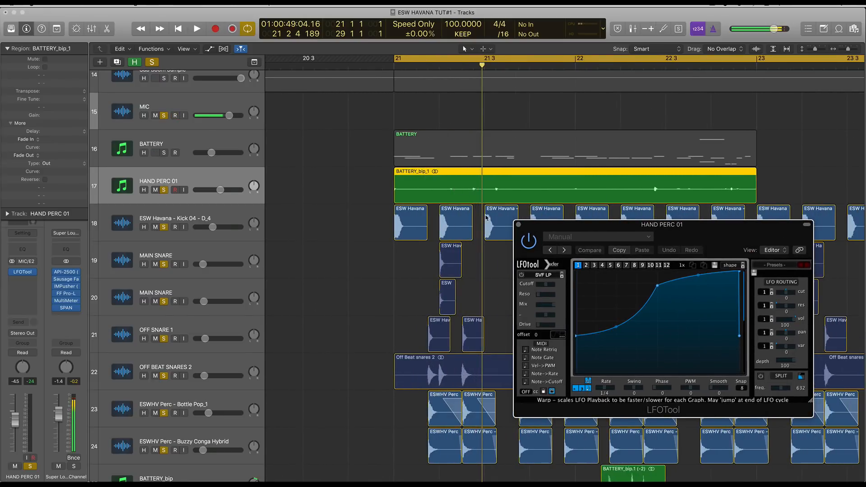
scroll(475, 212, "right", 5)
scroll(517, 212, "right", 3)
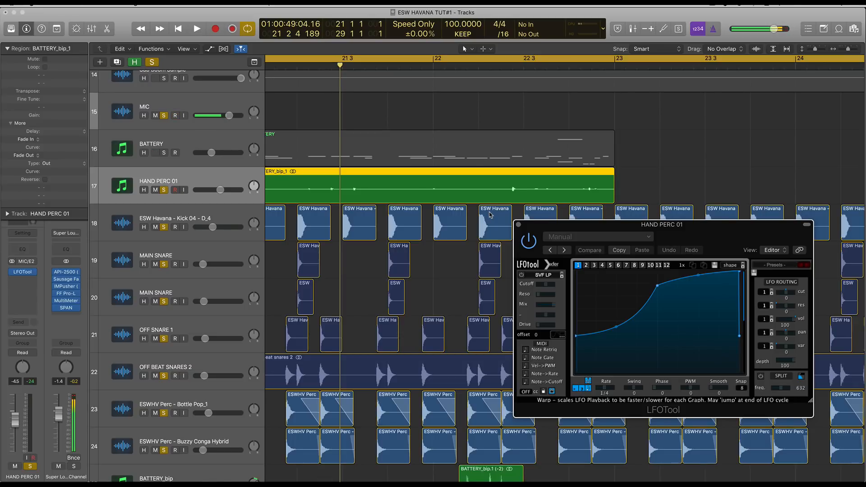
scroll(491, 215, "left", 6)
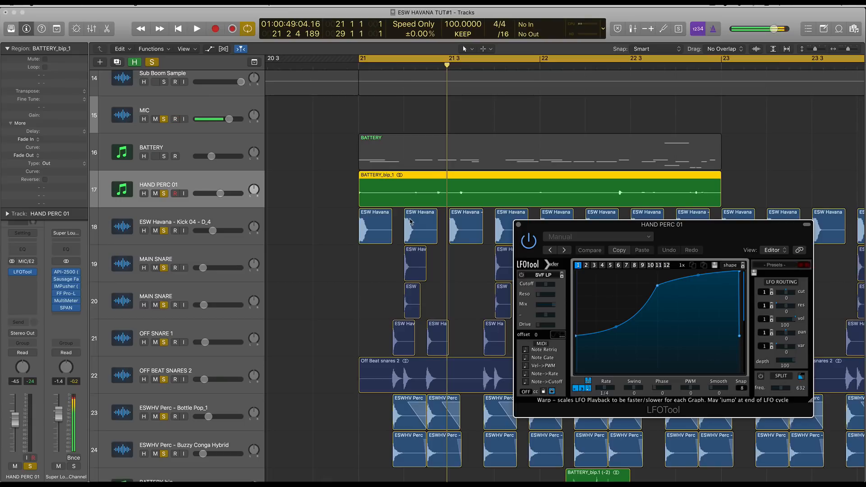
left_click_drag(345, 183, 362, 201)
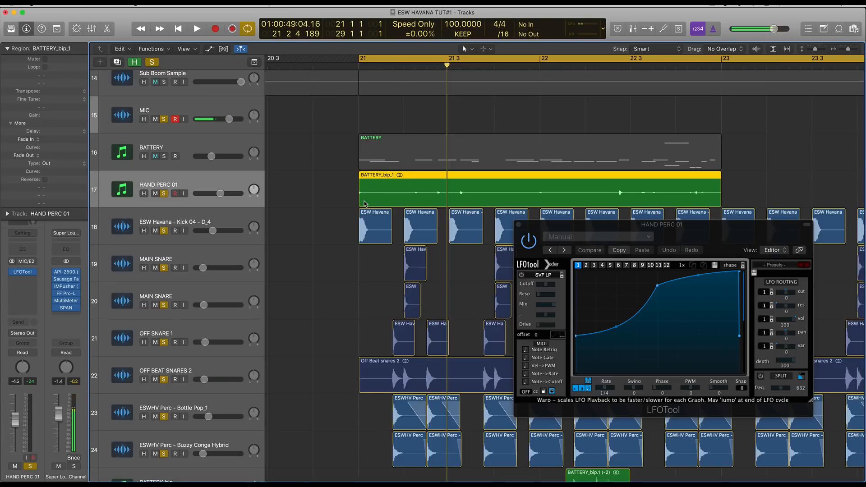
left_click(773, 264)
left_click(774, 264)
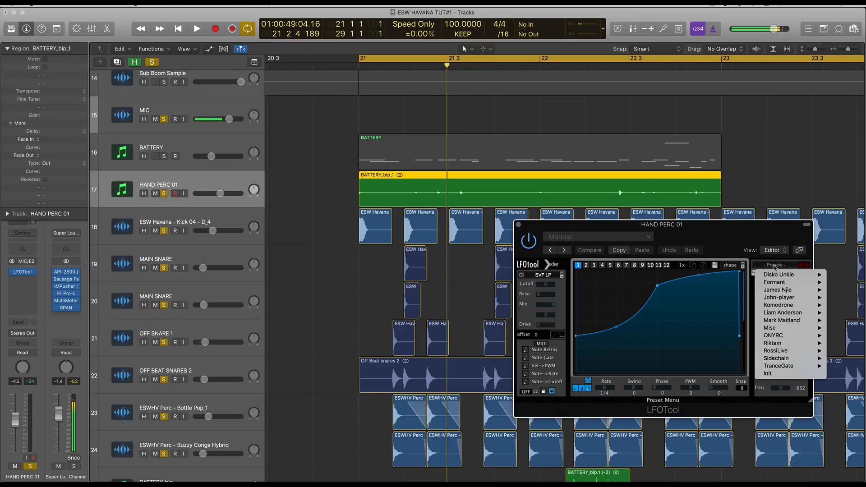
mouse_move(796, 360)
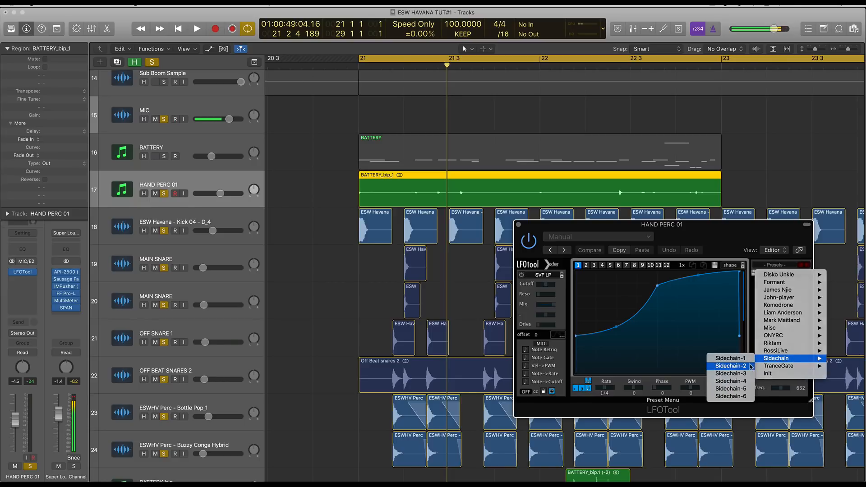
left_click(731, 366)
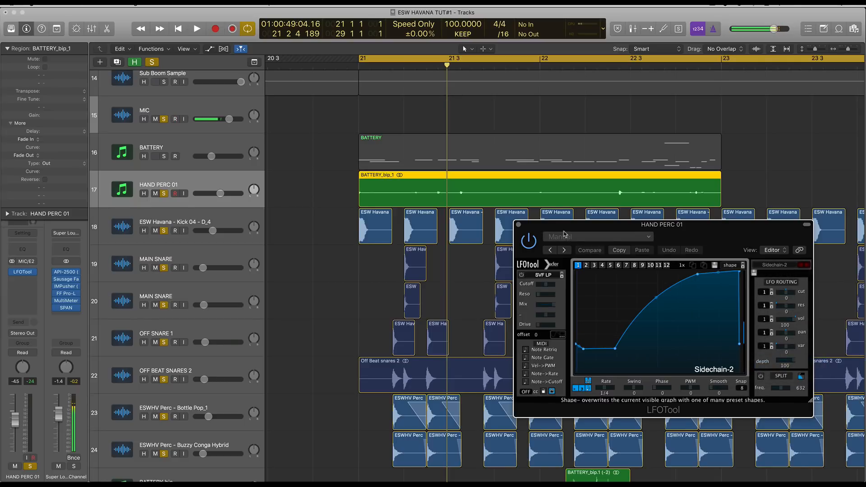
Step: Set LFOTool's Smooth to 7 while playing the drums, and close the plug-in window
left_click_drag(565, 234, 591, 224)
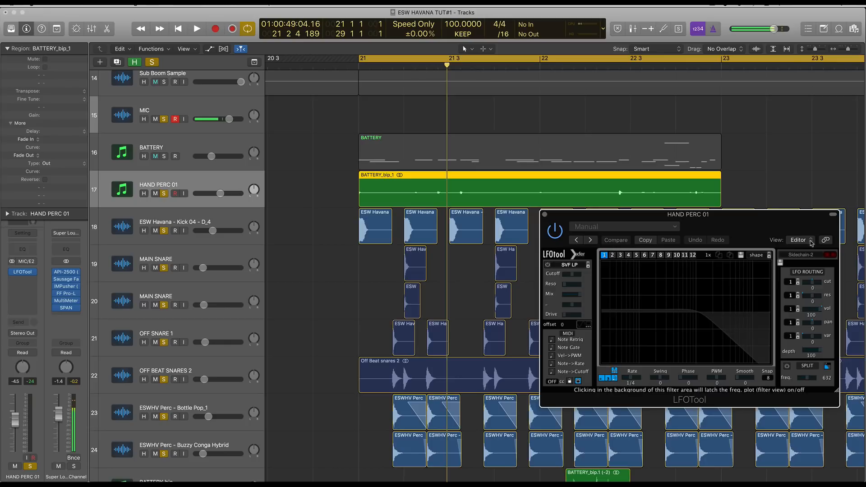
key("space")
left_click_drag(739, 380, 739, 376)
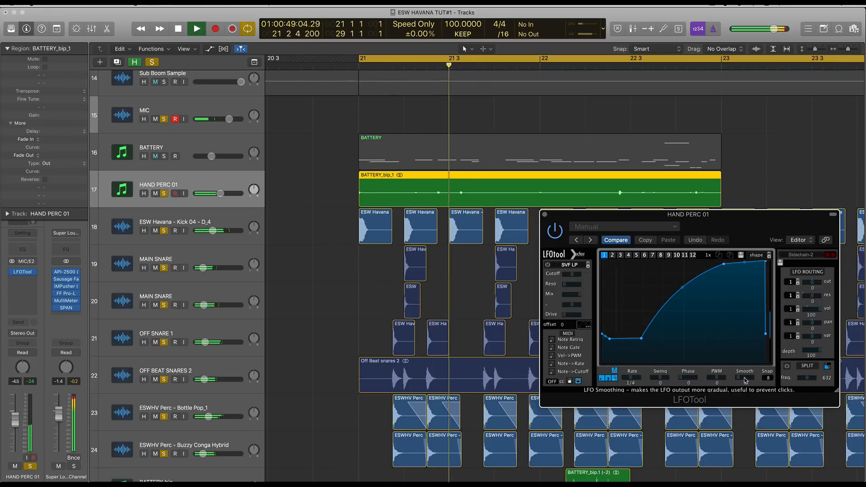
left_click_drag(574, 218, 604, 185)
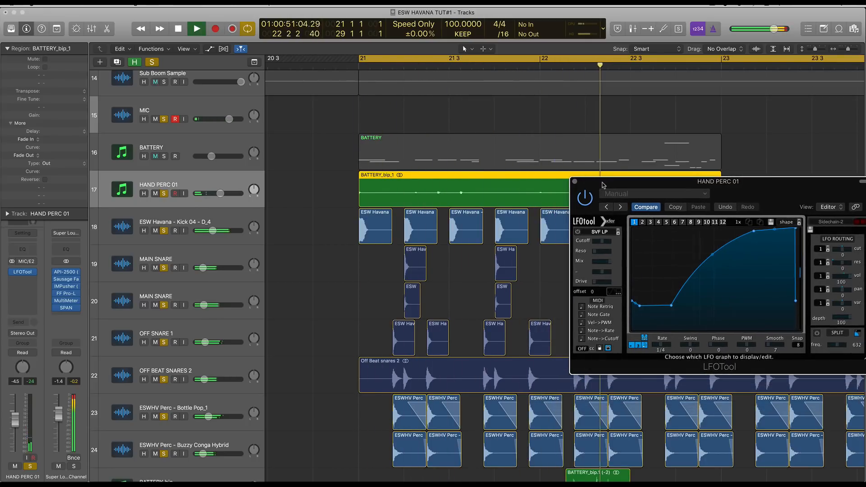
left_click(575, 182)
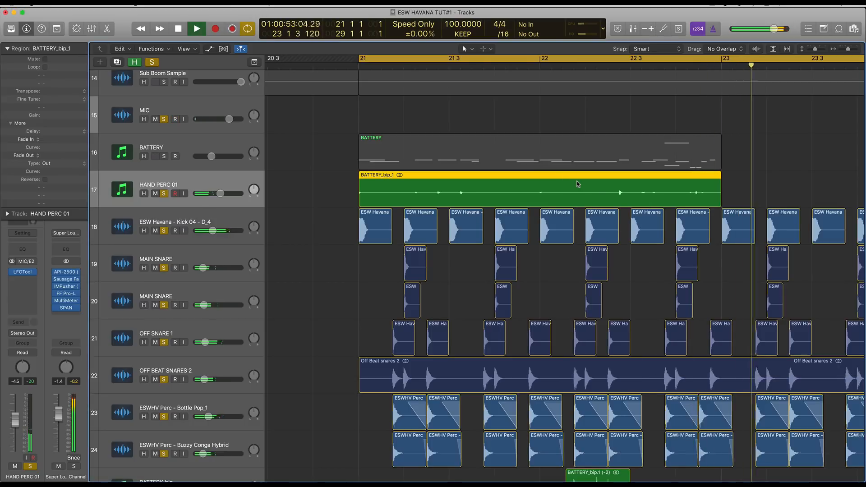
Step: Copy the HAND PERC 01 region to bar 23 and trim the copy's end back to beat 4 of bar 24
scroll(600, 189, "down", 5)
key("space")
scroll(537, 158, "down", 2)
left_click_drag(445, 158, 551, 158)
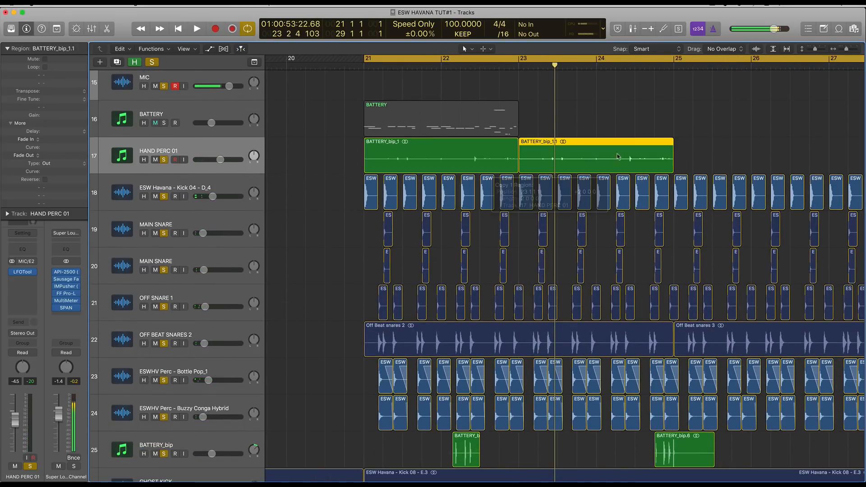
left_click_drag(667, 163, 655, 163)
Step: Copy both HAND PERC 01 regions together to bar 25
left_click(477, 153, "shift")
key("super+Left")
key("super+Left")
key("super+Left")
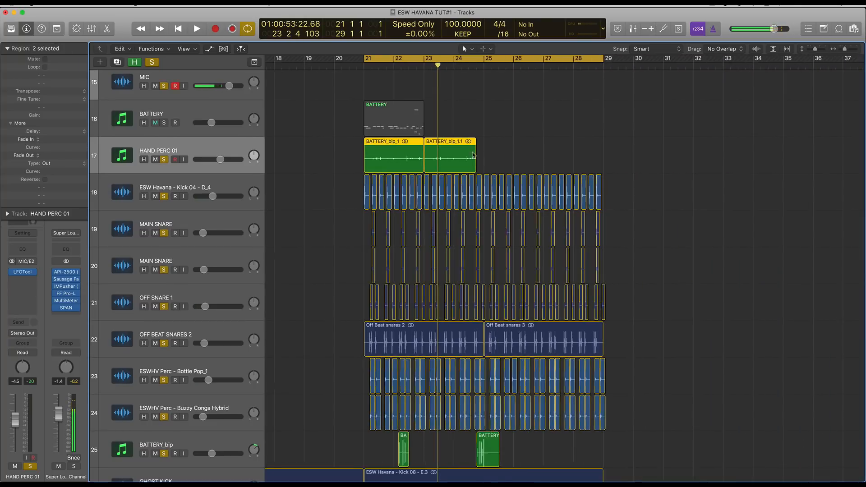
left_click_drag(374, 144, 495, 145)
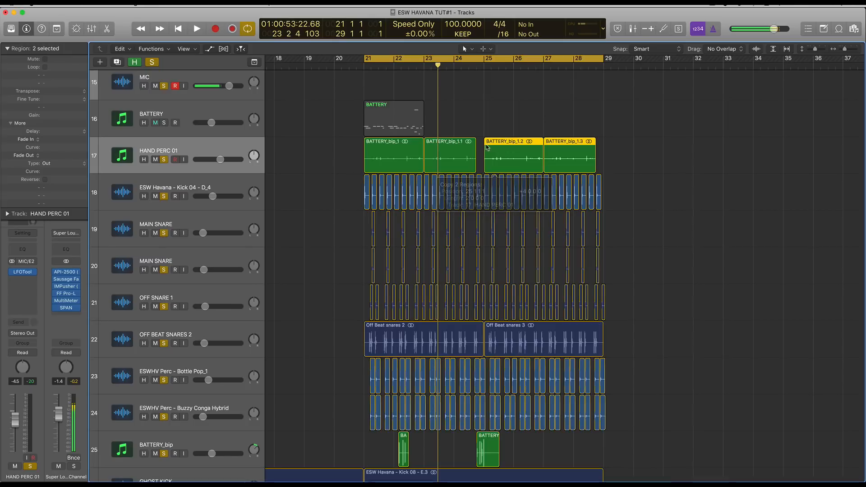
Step: Move the BATTERY_bip track directly below the HAND PERC 01 track and play the drums
scroll(477, 147, "up", 1)
left_click_drag(225, 437, 239, 170)
key("super+Right")
key("super+Right")
key("super+Right")
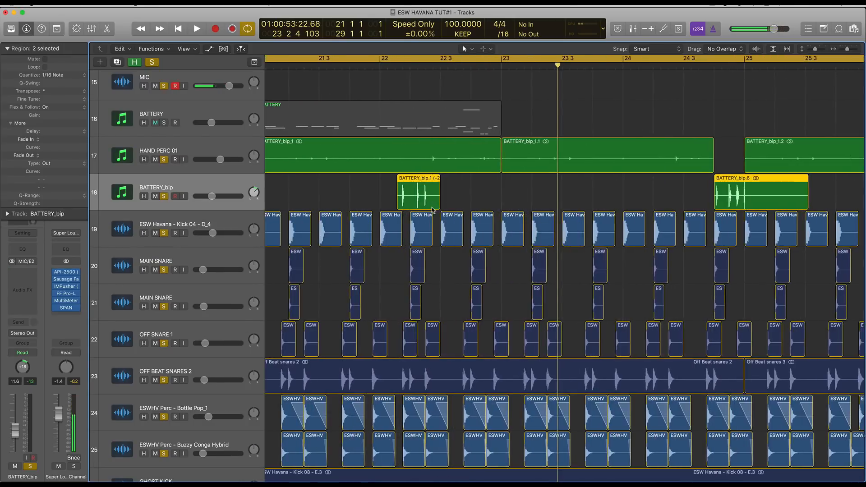
key("super+Left")
key("super+Left")
key("space")
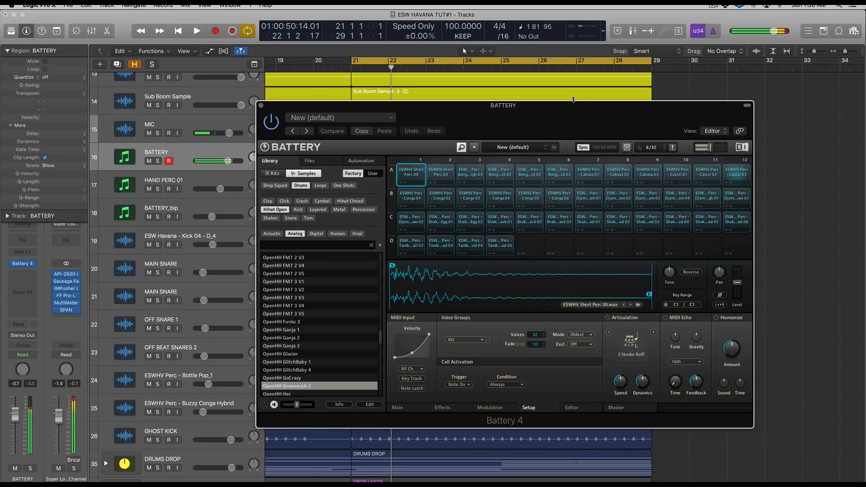
Step: Examine the timing and velocities of the notes in the BATTERY region from bar 21 to 25
key("space")
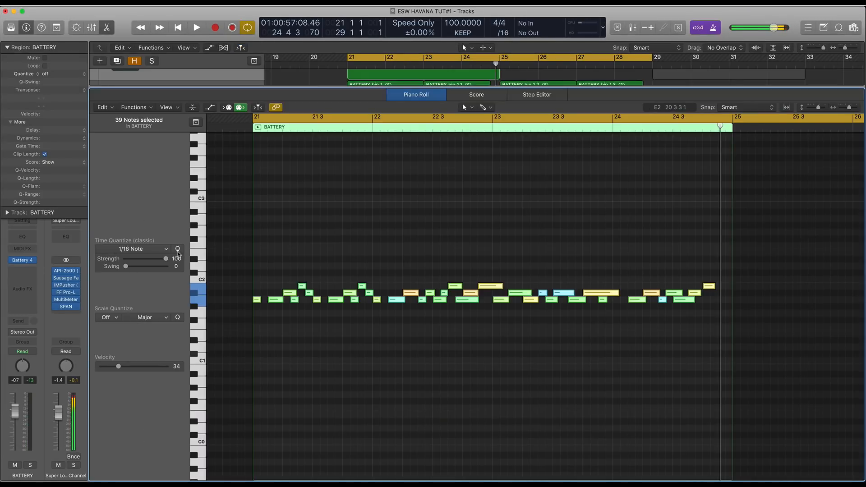
left_click(528, 265)
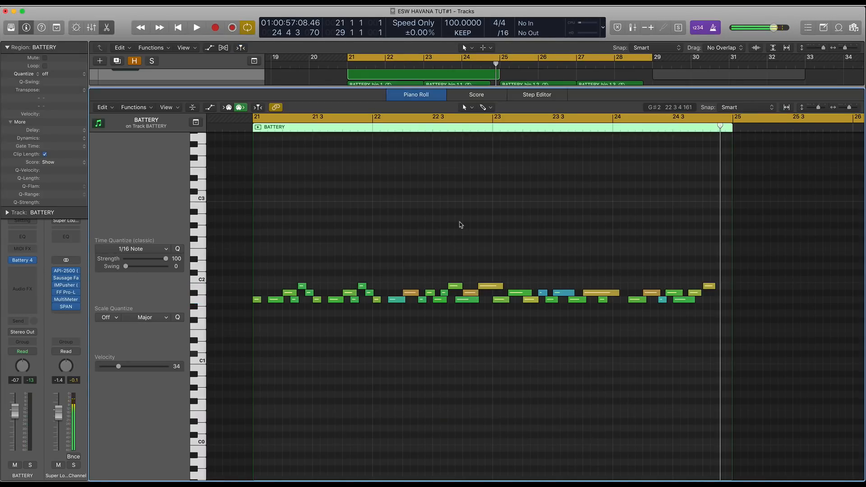
scroll(447, 256, "up", 4)
scroll(448, 257, "down", 4)
scroll(447, 258, "left", 1)
left_click_drag(412, 261, 678, 293)
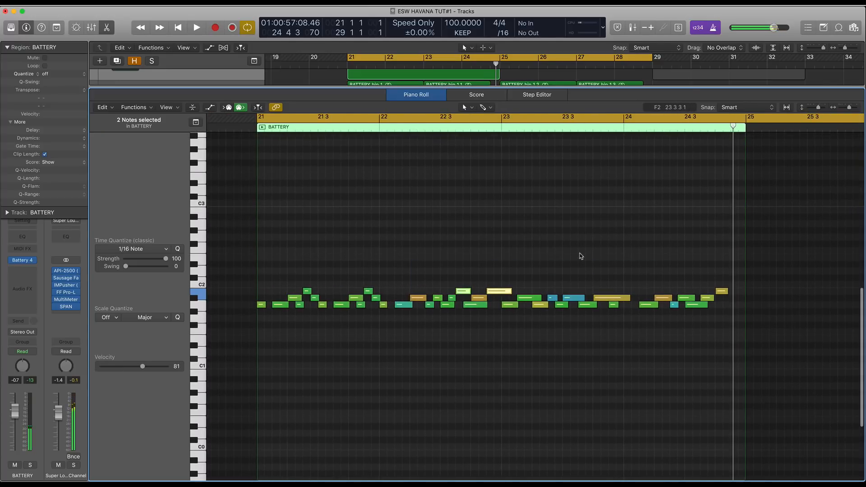
left_click(364, 245)
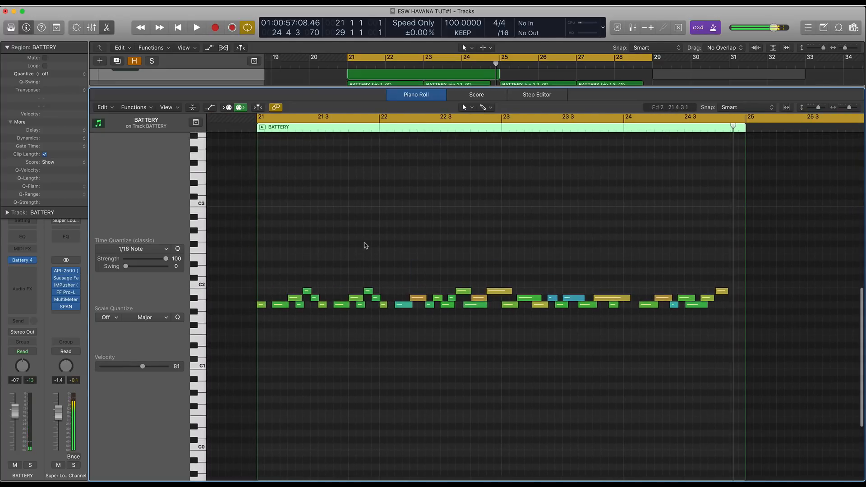
Step: Solo the BATTERY region and play it from bar 21
key("ctrl+s")
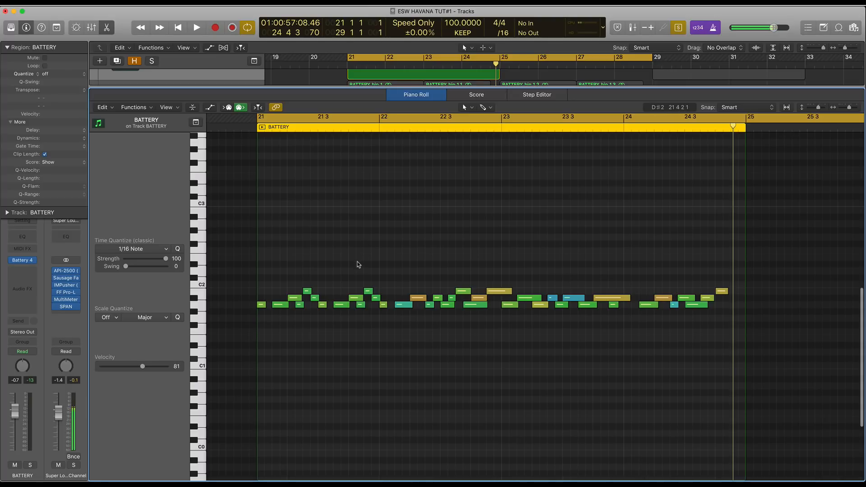
key("space")
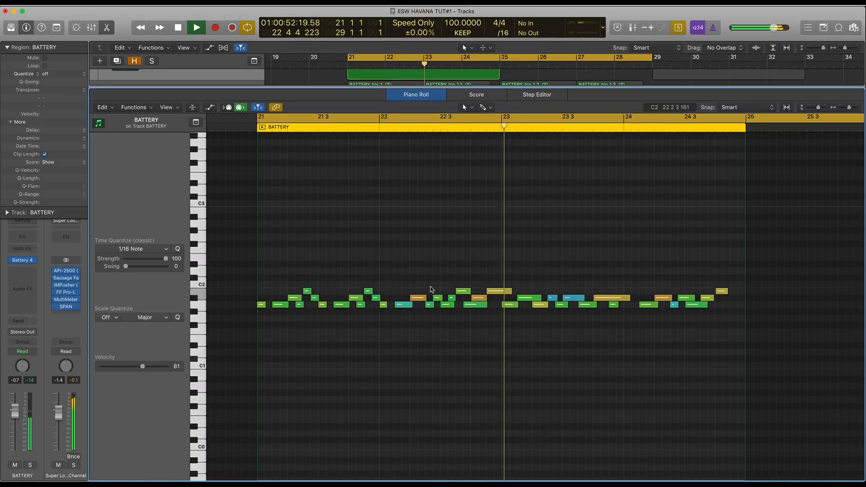
key("space")
key("super+Right")
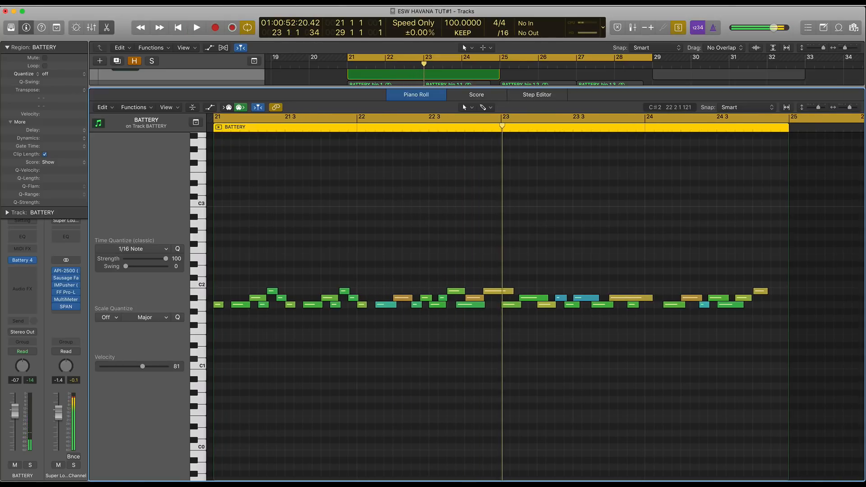
Step: Set the cycle range to bar 22 and reduce the velocity of its loudest notes, with its last A#1 note at 87
left_click_drag(362, 117, 501, 119)
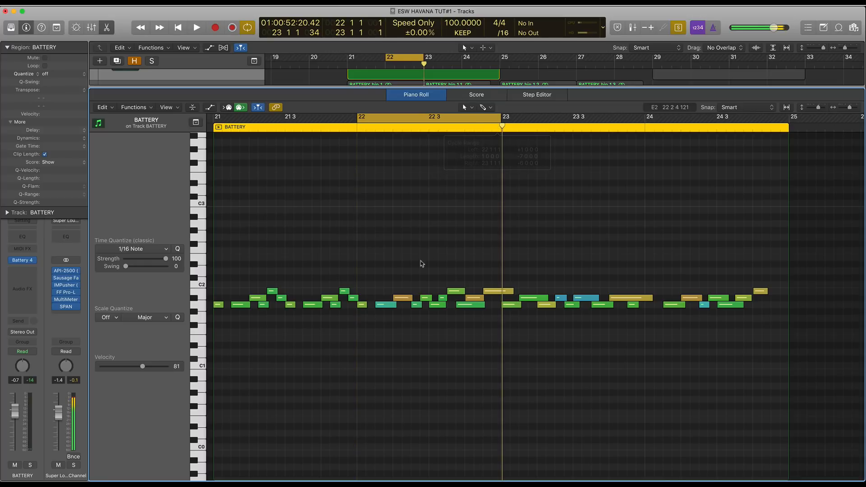
left_click(397, 299)
key("t")
key("v")
left_click_drag(403, 299, 404, 318)
left_click_drag(495, 292, 476, 299)
key("t")
key("t")
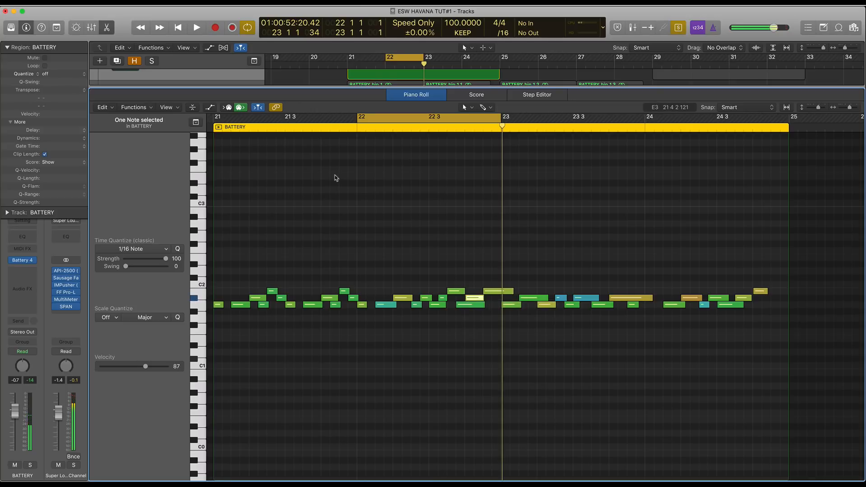
Step: Play the bar 22 cycle and delete the A#1 note just before 22 3 and the B1 note just after it
key("space")
key("space")
left_click(429, 300)
key("space")
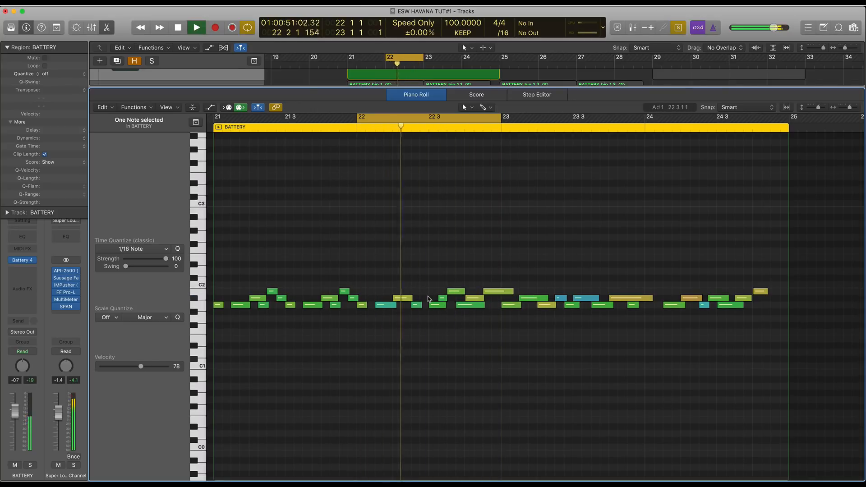
left_click(454, 292)
key("Delete")
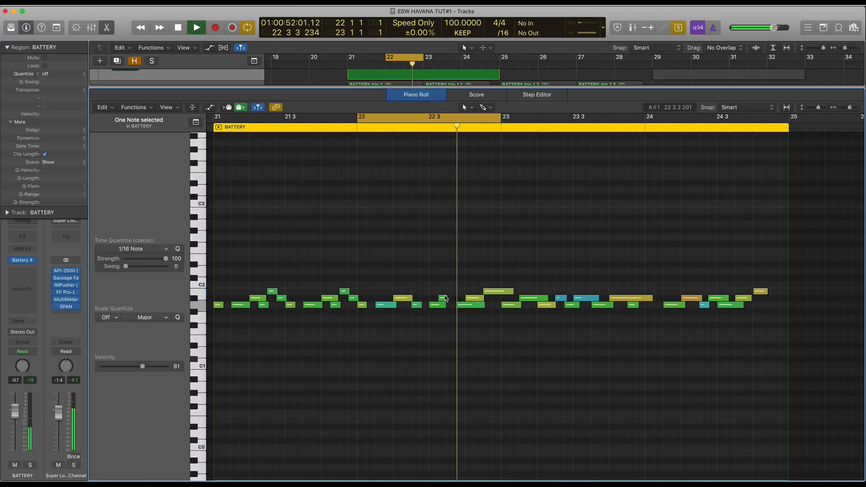
Step: Move the short A#1 note after beat 3 of bar 22 one sixteenth later to 22 3 3 and play the cycle
left_click(443, 299)
key("space")
left_click_drag(450, 298, 452, 298)
key("space")
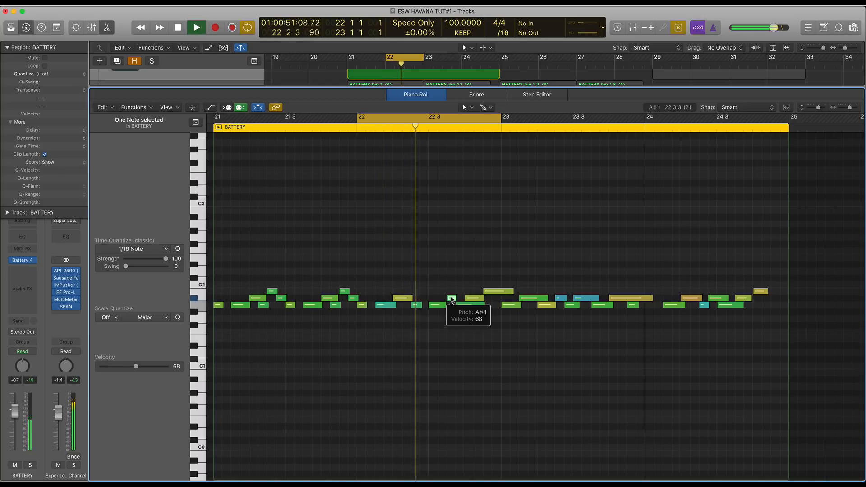
key("space")
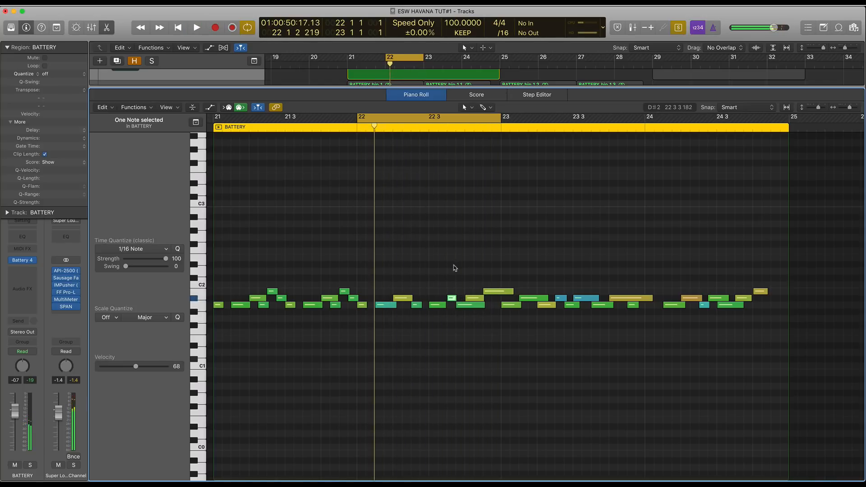
Step: Set the cycle range to bars 21 and 22, play the soloed pattern, then unsolo it and play it with the full mix
left_click_drag(218, 117, 510, 136)
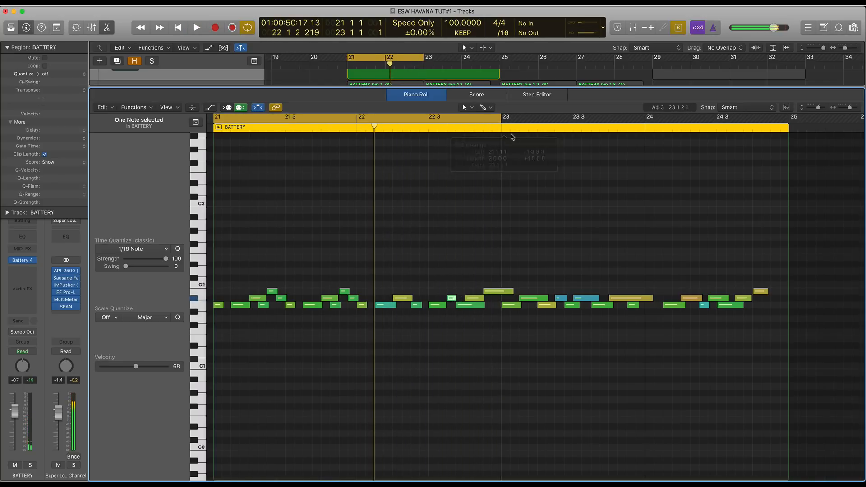
key("space")
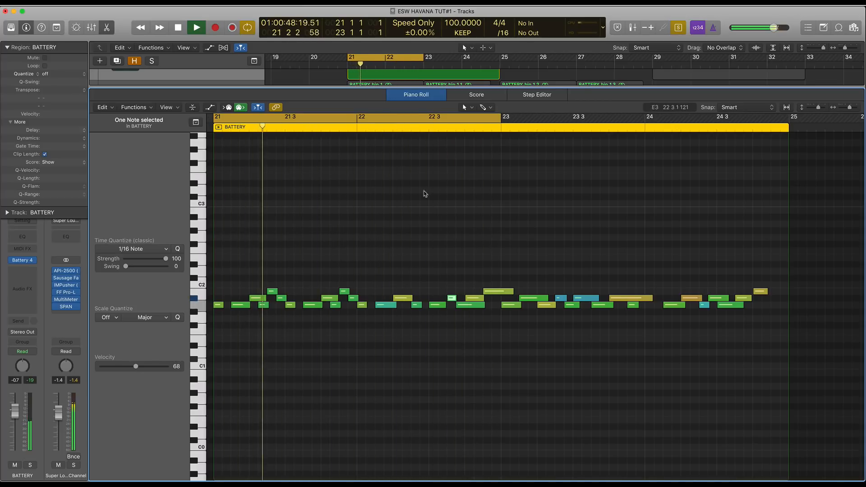
key("ctrl+s")
key("space")
key("space")
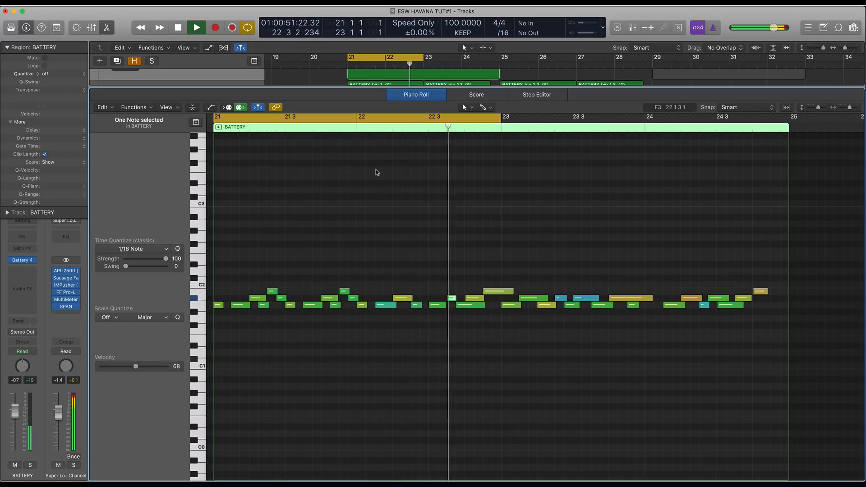
Step: Stop playback, move bar 21's original twelve notes up four semitones and mute them
key("space")
left_click(363, 321)
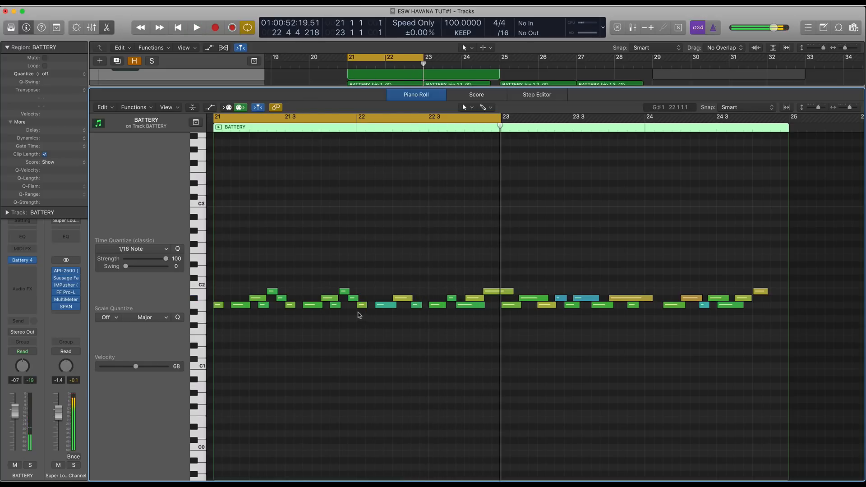
left_click_drag(221, 285, 361, 338)
left_click_drag(217, 307, 217, 283)
key("ctrl+m")
Step: Copy bar 22's nine-note pattern into bar 21 and play the two-bar cycle
left_click_drag(343, 294, 505, 303)
left_click_drag(358, 287, 492, 318)
mouse_move(363, 305)
left_mouse_down()
mouse_move(217, 305)
mouse_move(354, 303)
left_mouse_up()
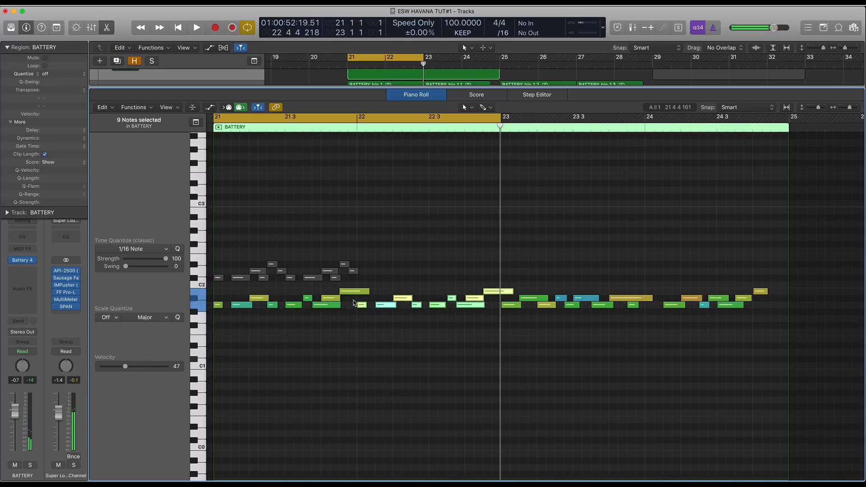
key("space")
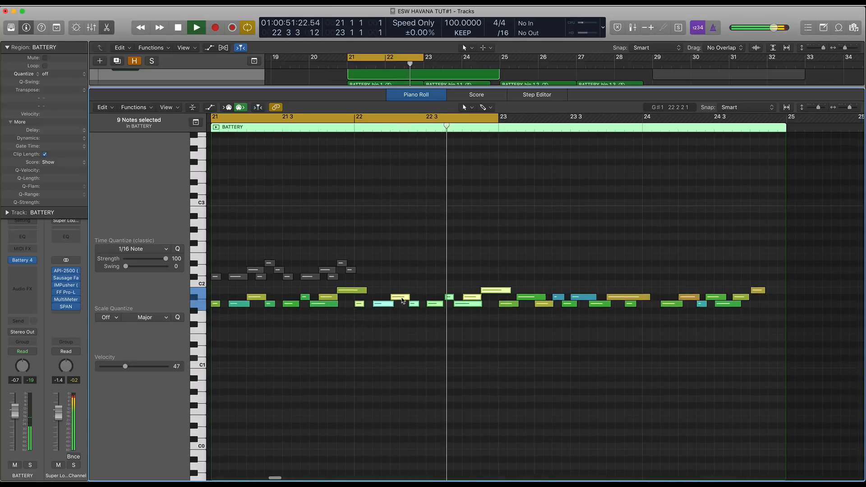
key("space")
Step: Replace the notes in bars 23 and 24 with a copy of the 18-note pattern from bars 21 and 22
scroll(587, 319, "down", 2)
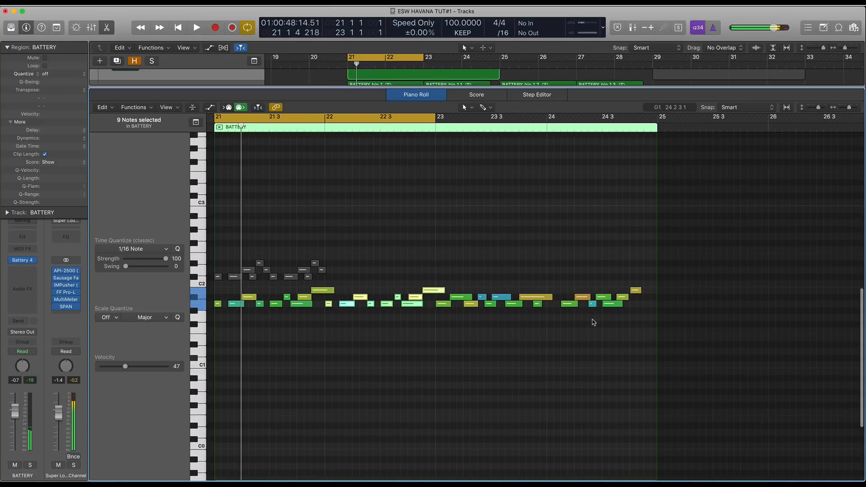
left_click_drag(638, 319, 440, 305)
key("Delete")
key("super+Left")
key("super+Left")
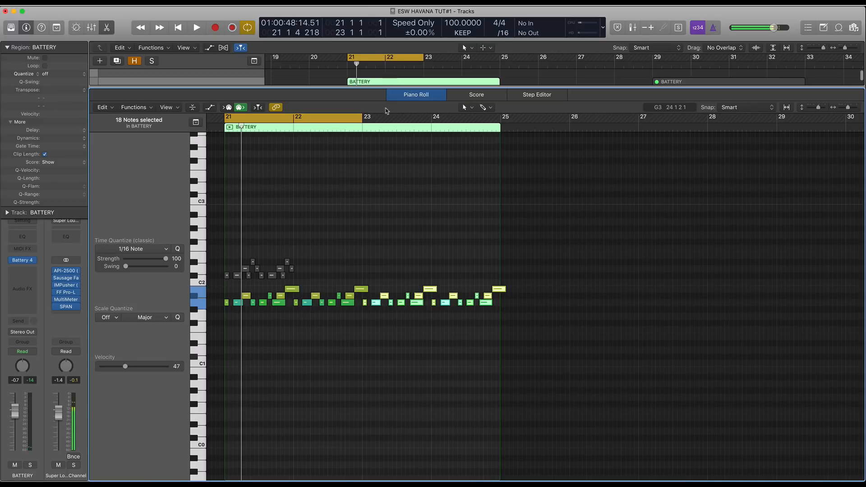
Step: Return to the arrangement and extend the BATTERY region's end from bar 25 to bar 29
key("x")
key("x")
key("x")
key("x")
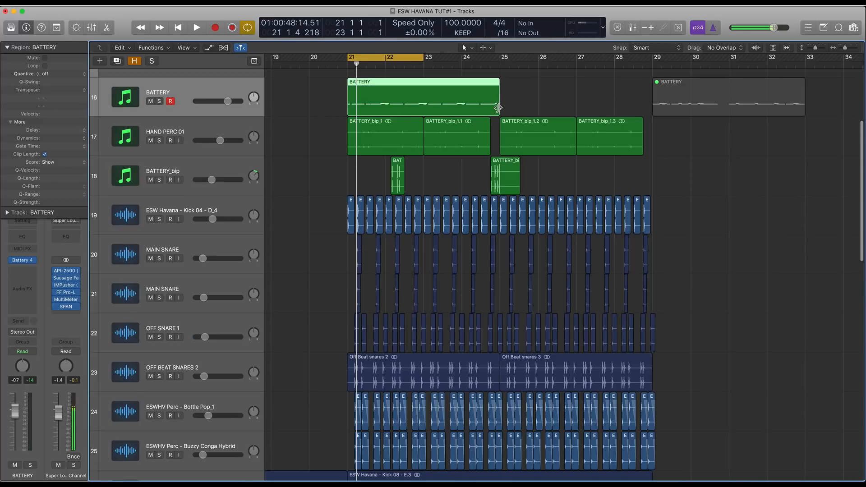
left_click_drag(498, 107, 653, 108)
Step: Fill bars 25 to 28 with unmuted copies of the muted twelve-note pattern, four semitones lower, and play with bars 21 to 28 cycled
key("p")
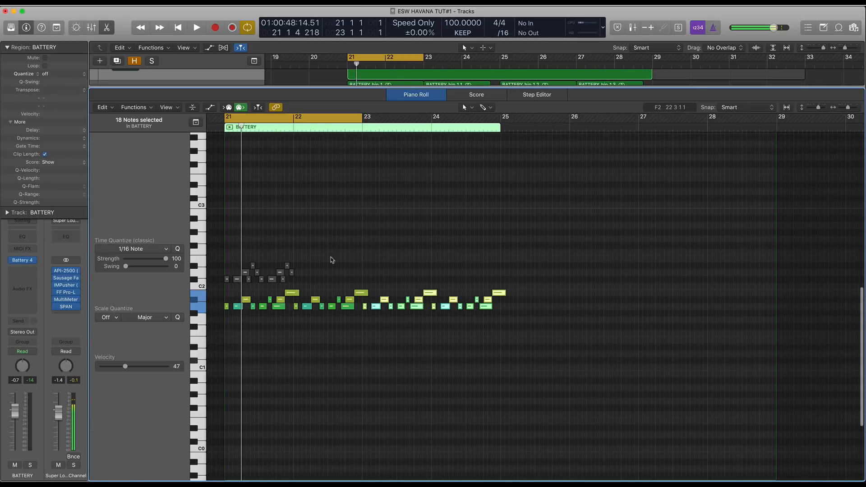
left_click_drag(315, 280, 506, 310)
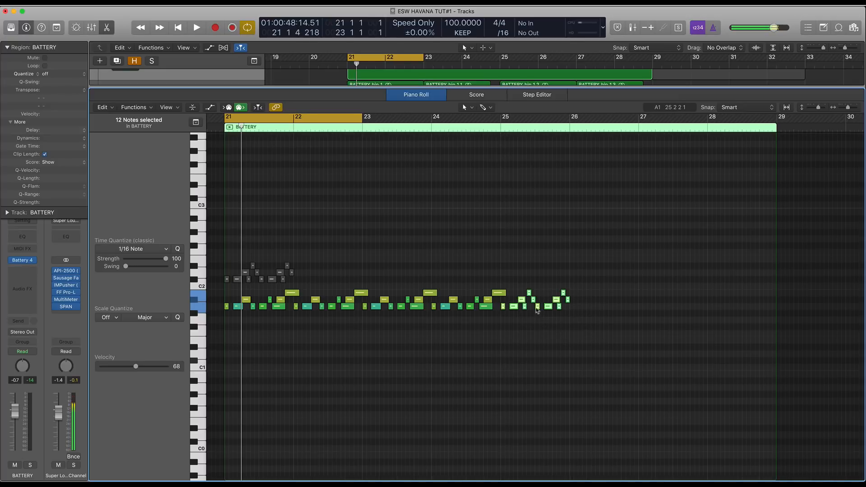
left_click(361, 119)
left_click_drag(432, 120, 674, 120)
key("space")
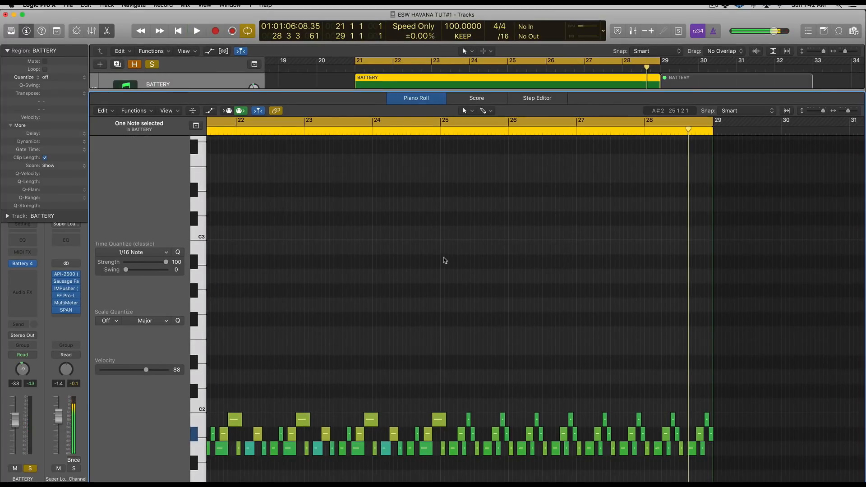
Step: Place D#3 notes on beats 1 and 3 of bars 21 to 24 and copy all eight into bars 25 to 28
scroll(446, 262, "left", 5)
scroll(446, 262, "down", 2)
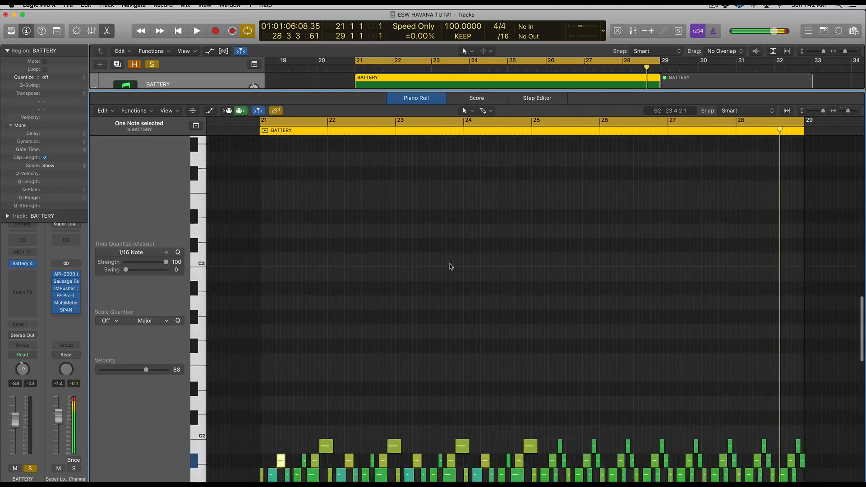
left_click_drag(327, 397, 323, 192)
scroll(267, 174, "up", 2)
left_click(269, 188)
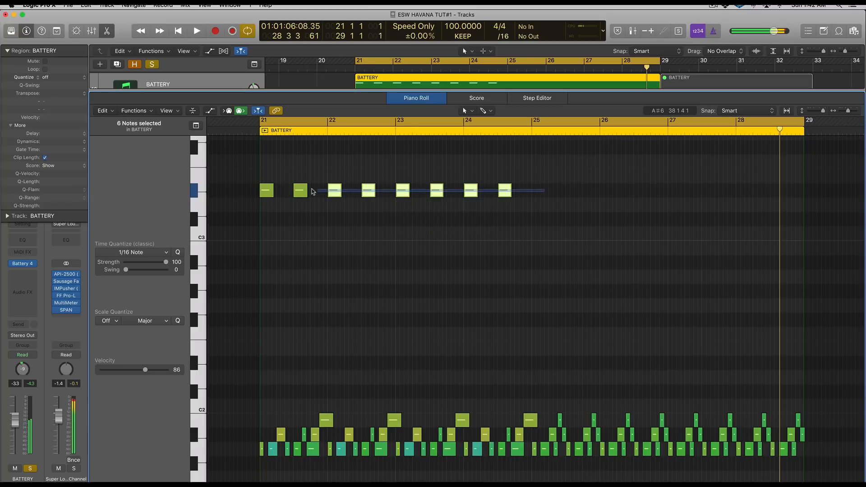
left_click_drag(262, 190, 265, 193)
key("super+z")
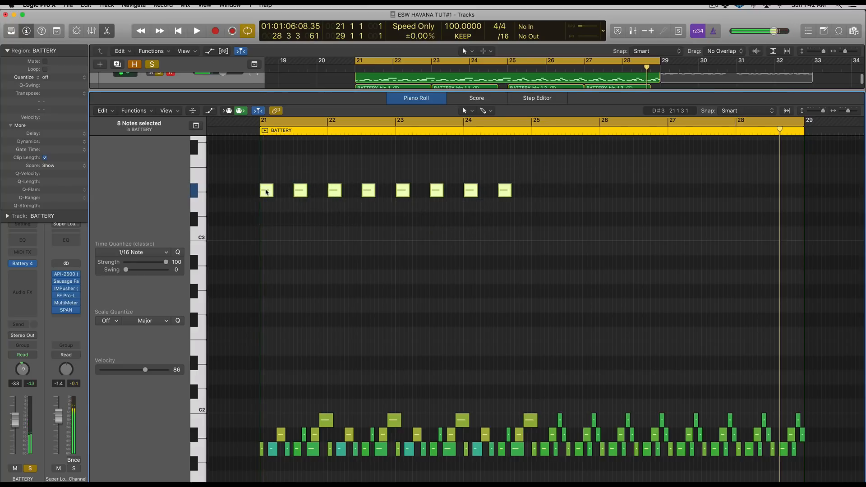
left_click_drag(401, 194, 673, 193)
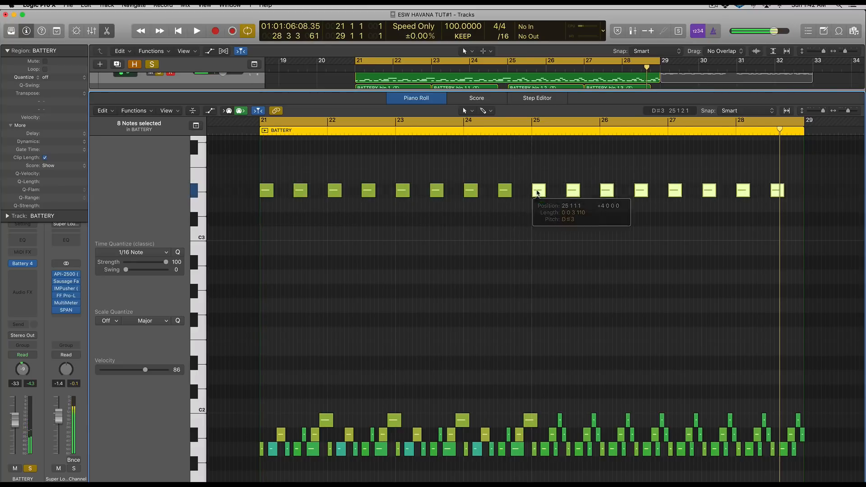
Step: Play the BATTERY pattern across the bar 21 to 28 cycle with the soloed drum tracks, closing the note editor
left_click(368, 78)
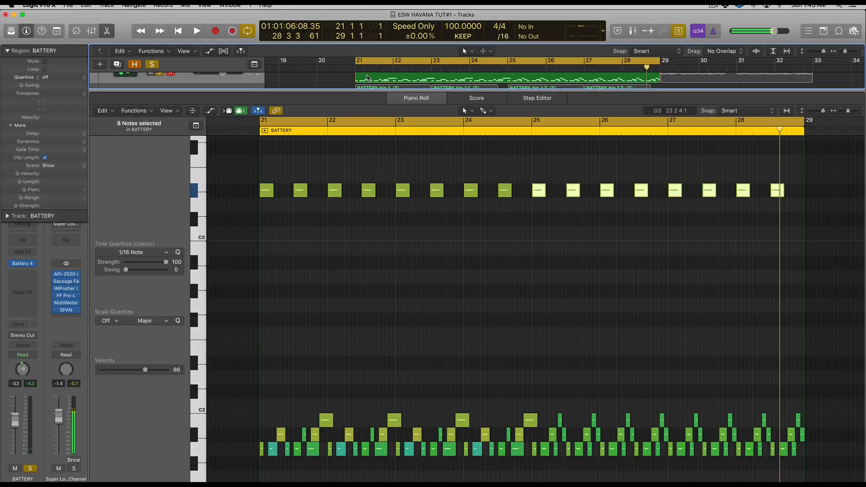
key("space")
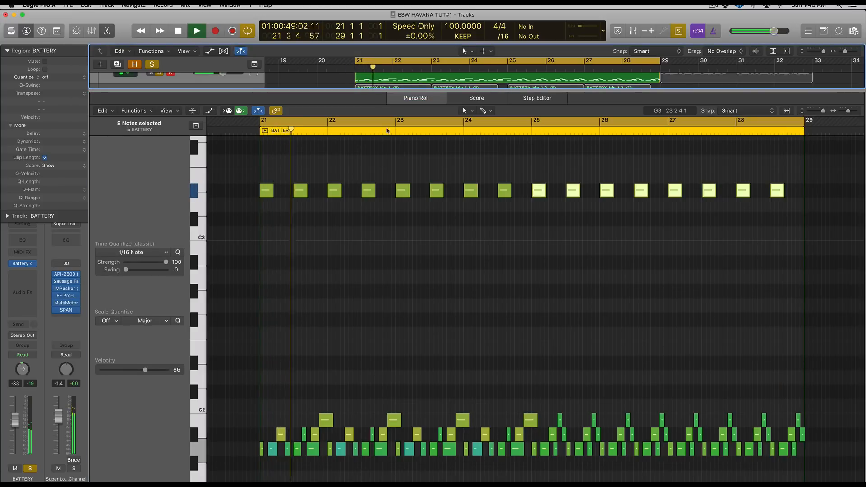
key("e")
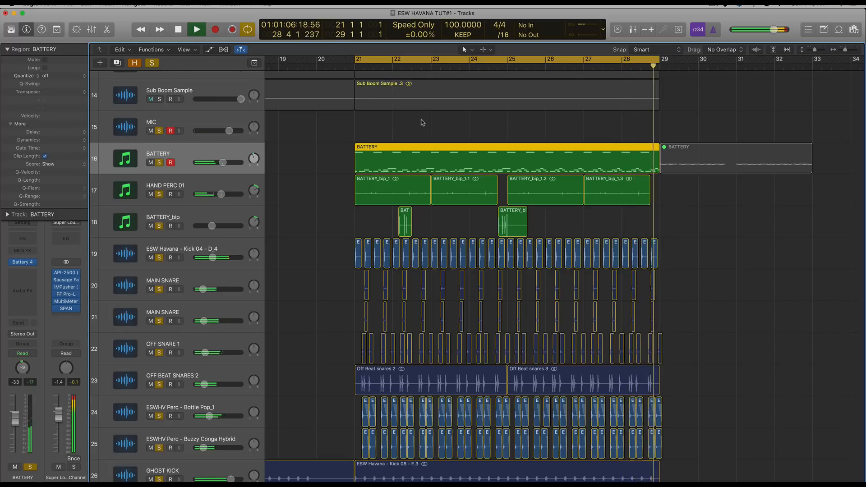
key("space")
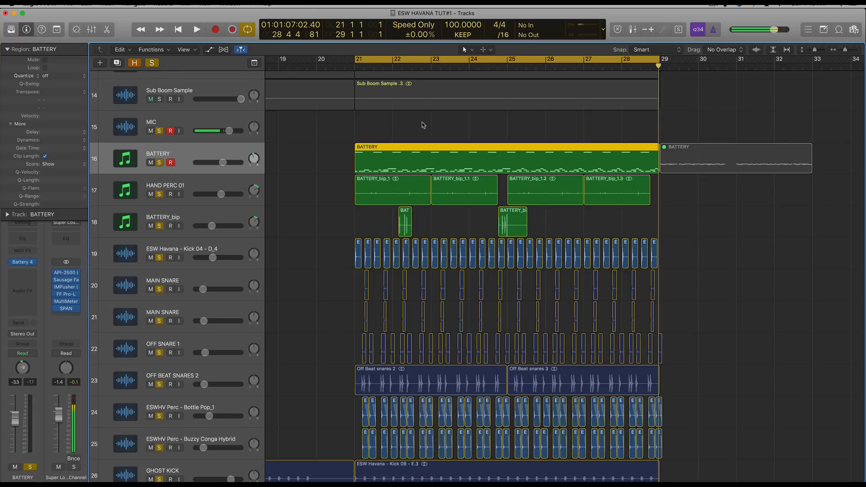
right_click(693, 24)
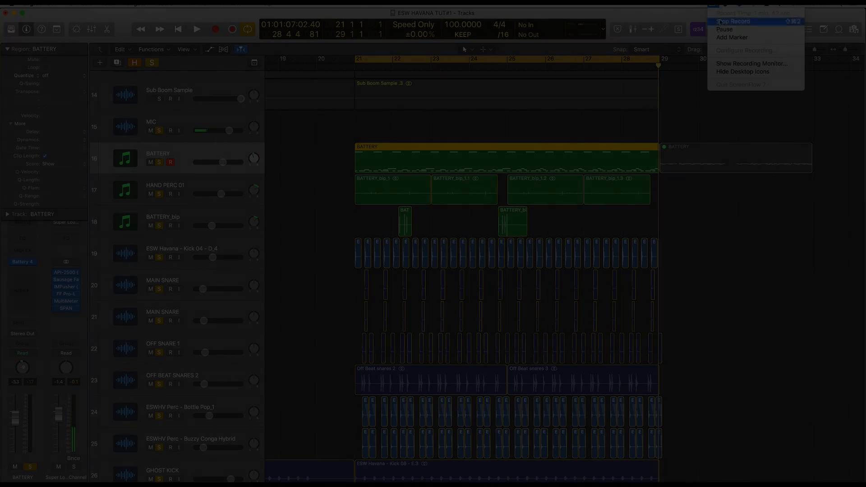